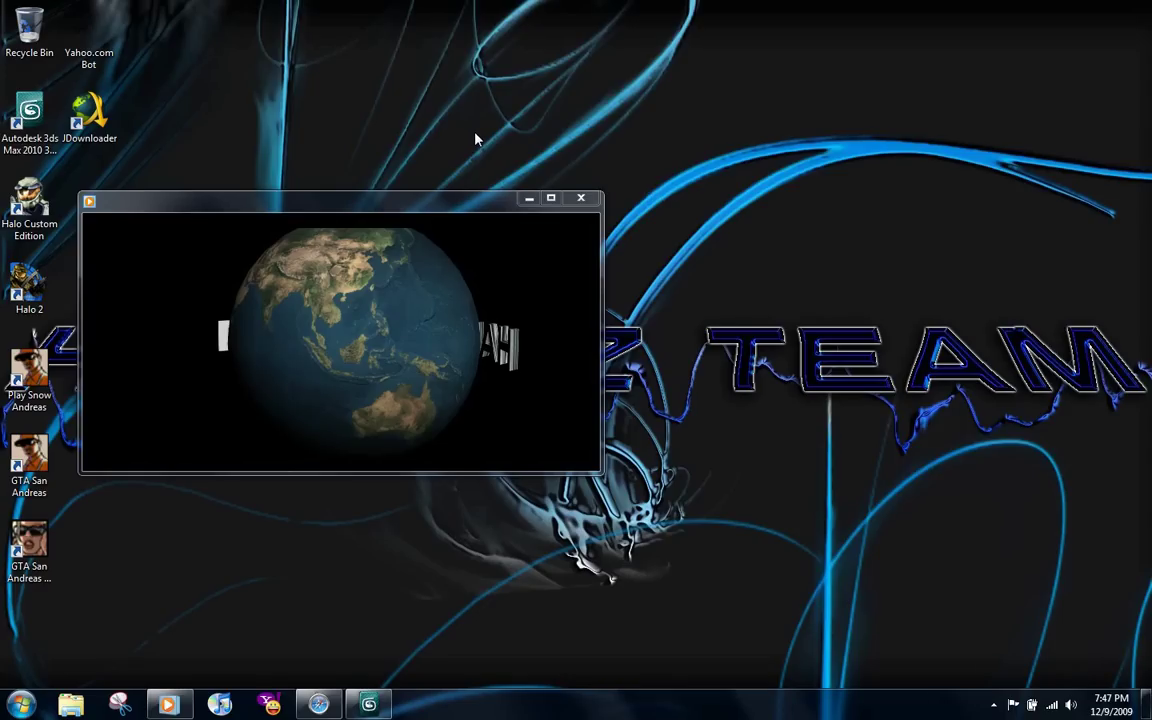
Step: Pause the 3D Earth preview video in Windows Media Player
{"action": "mouse_move", "coordinate": [370, 378]}
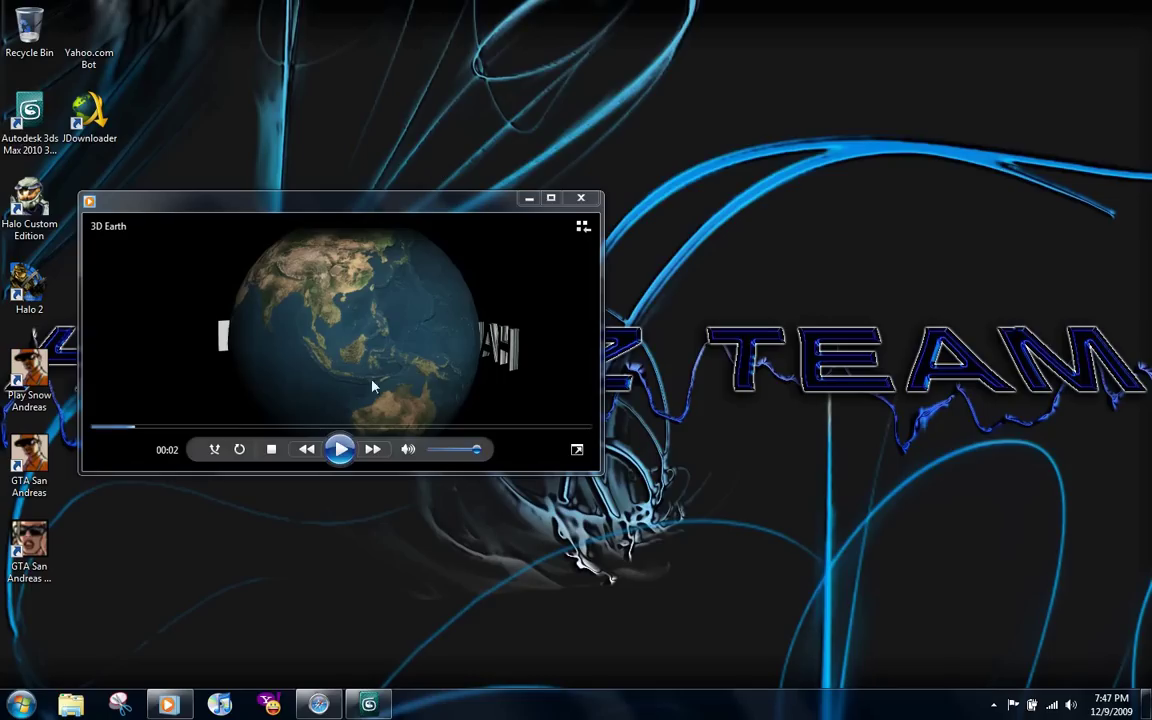
{"action": "left_click", "coordinate": [341, 450]}
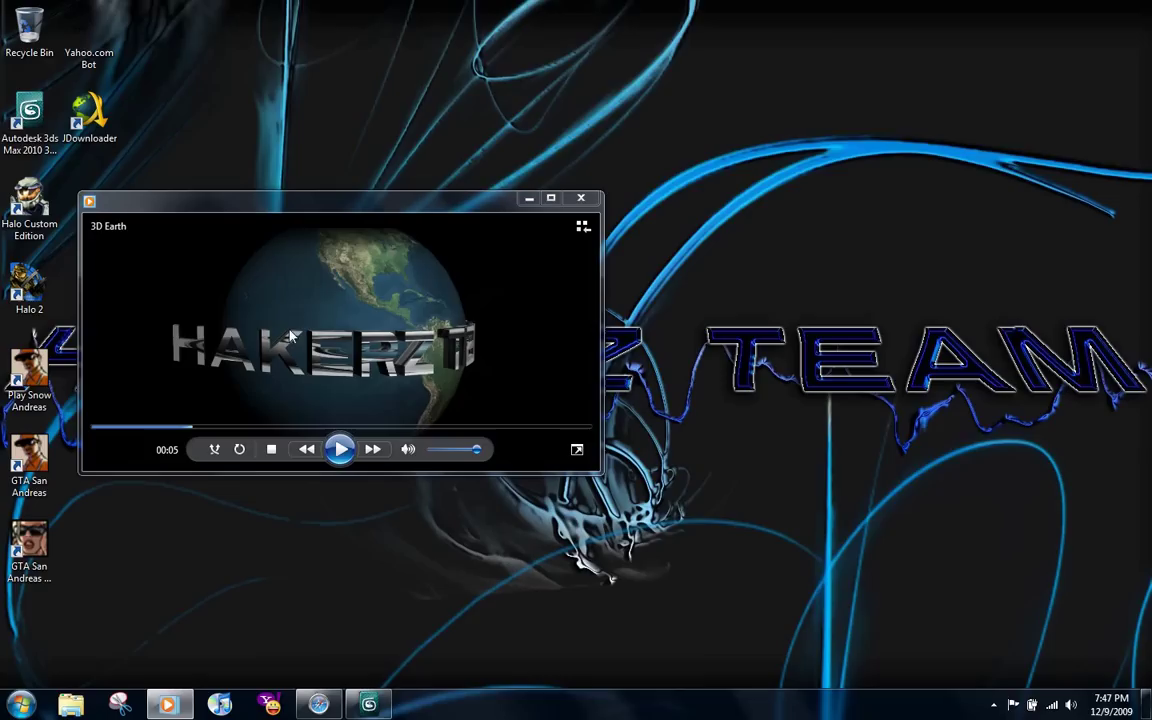
Step: Close the media player and restore 3ds Max with the Perspective viewport maximized and orbited
{"action": "left_click", "coordinate": [581, 201]}
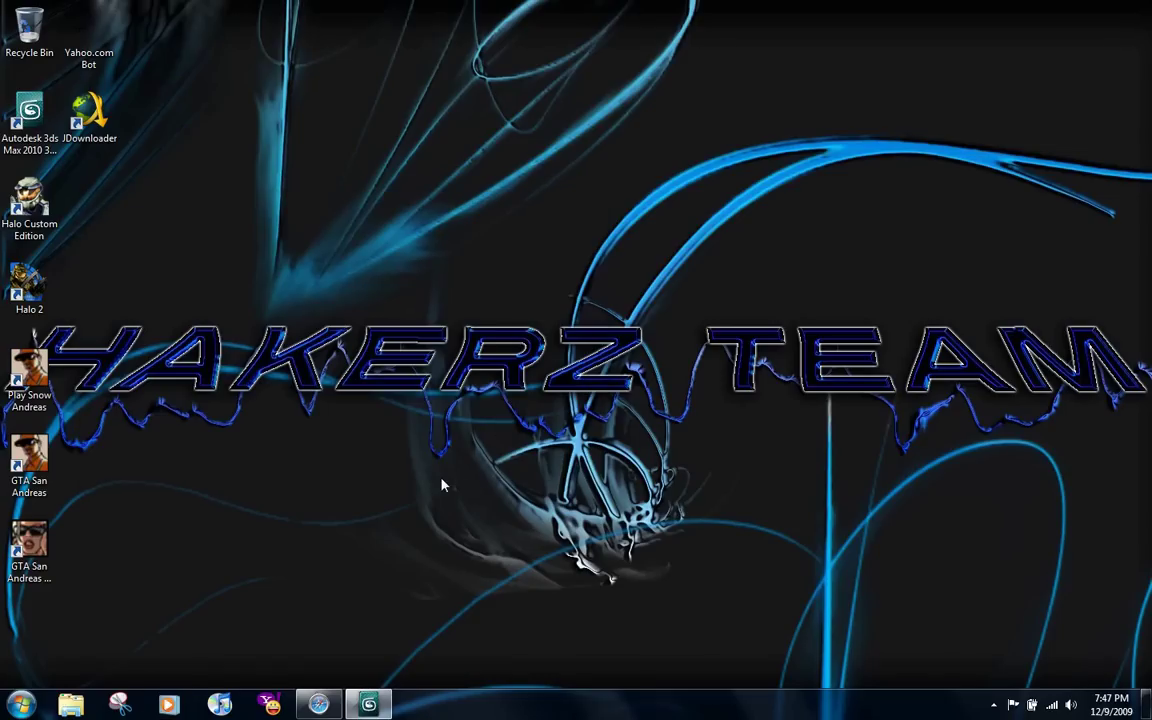
{"action": "left_click", "coordinate": [369, 705]}
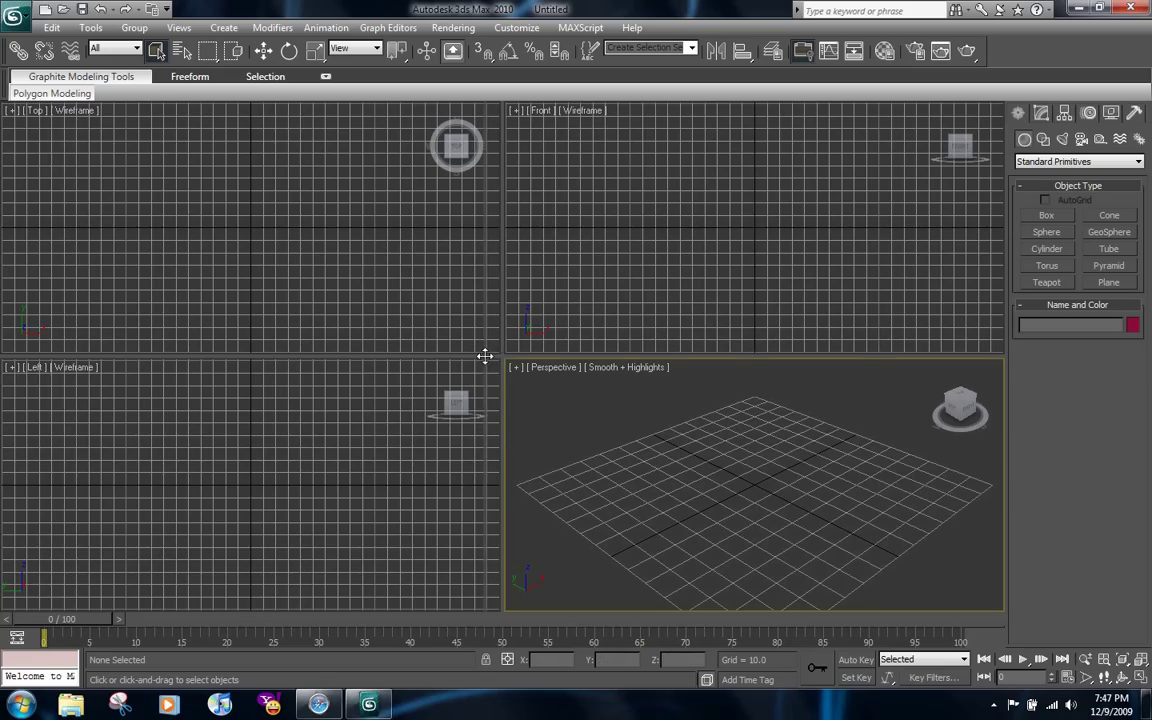
{"action": "key", "text": "alt+w"}
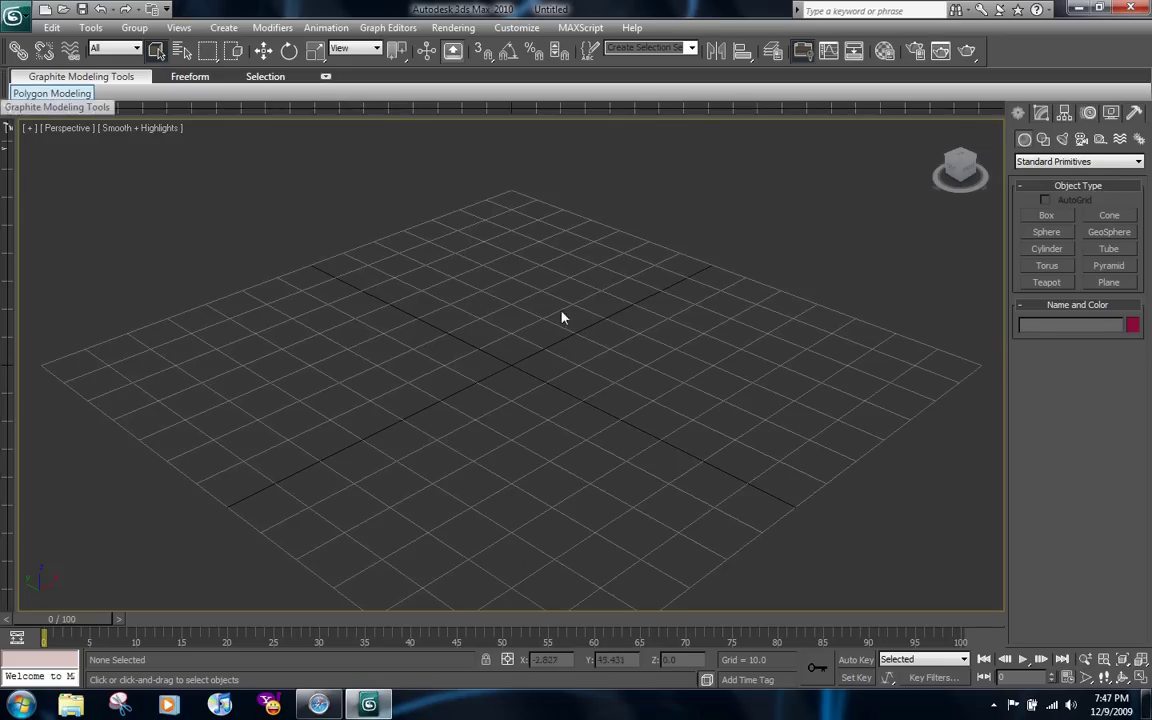
{"action": "left_click_drag", "start_coordinate": [958, 168], "coordinate": [758, 363]}
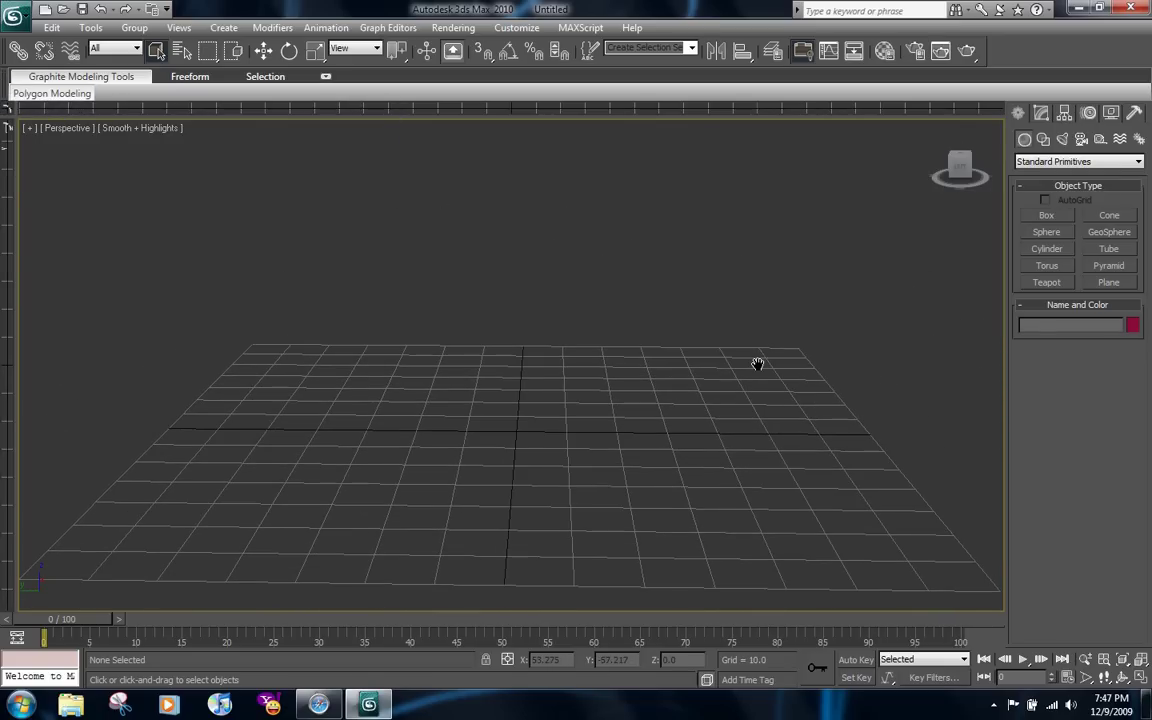
Step: Search Google Images for 'earth full map' and open the 2500x1250 Earth map image
{"action": "left_click", "coordinate": [1079, 8]}
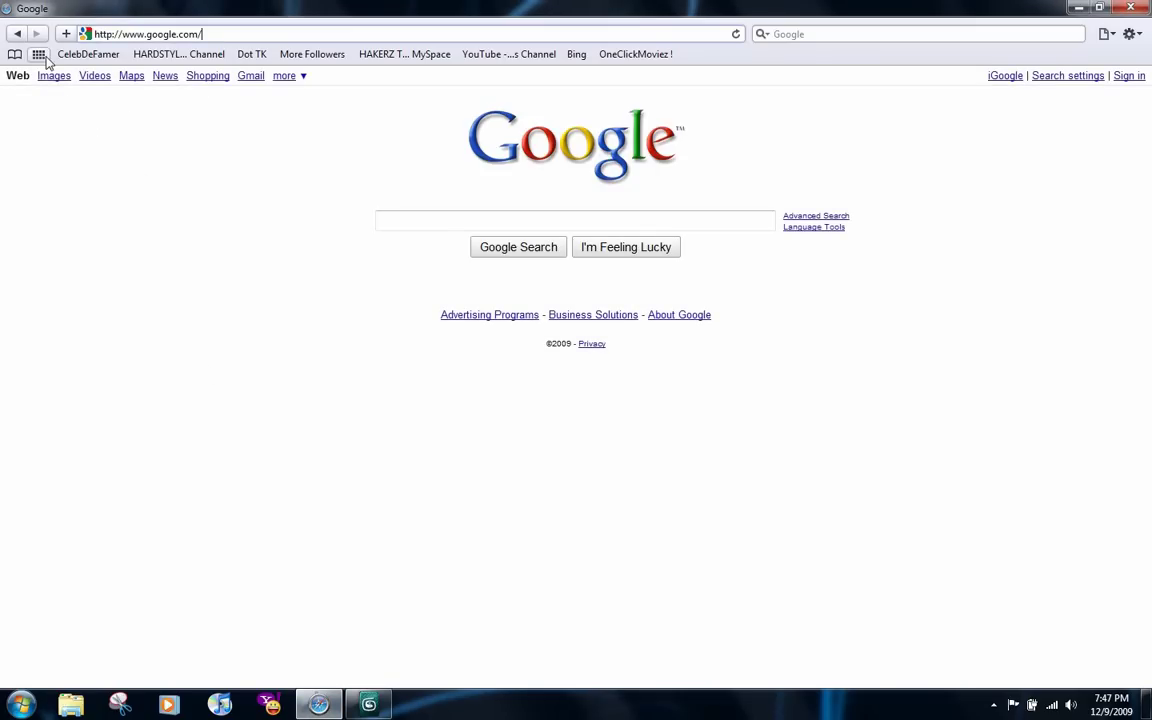
{"action": "left_click", "coordinate": [54, 76]}
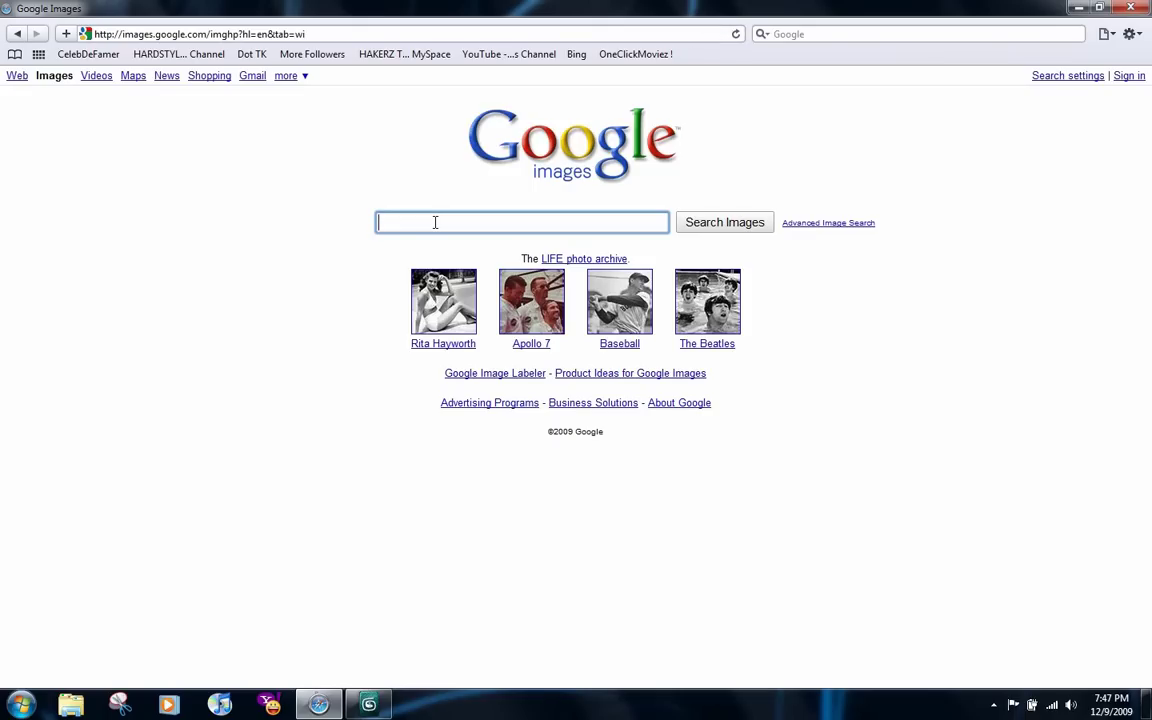
{"action": "type", "text": "eart"}
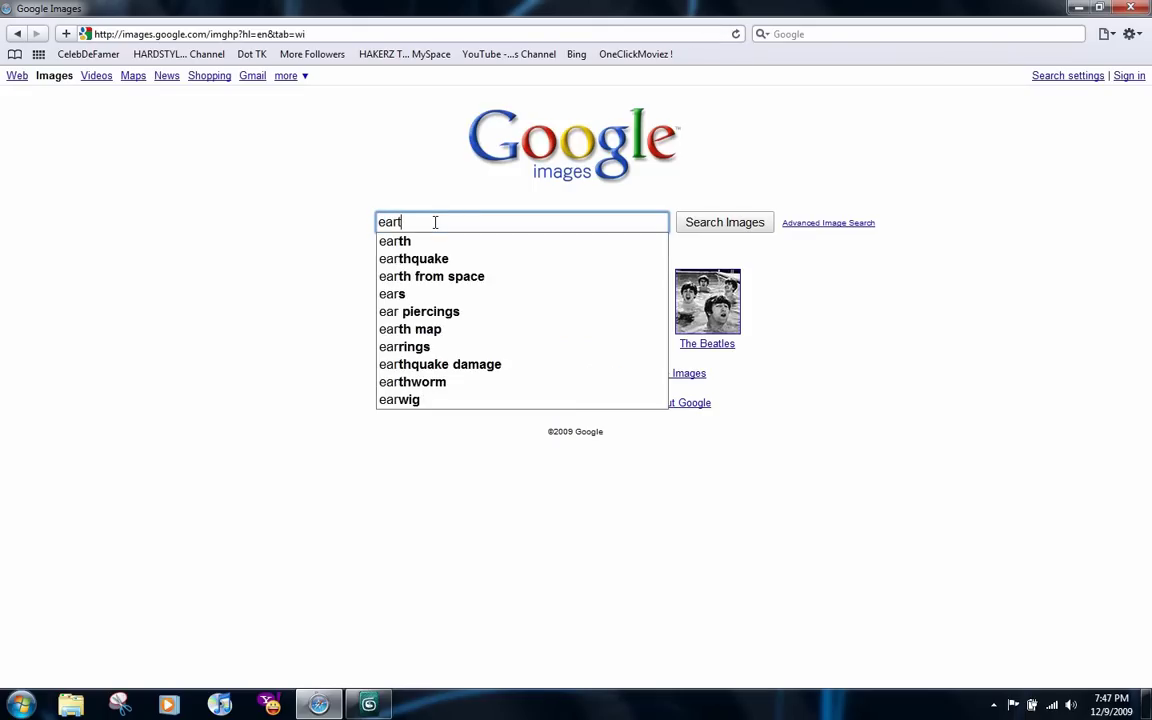
{"action": "type", "text": "h full ma"}
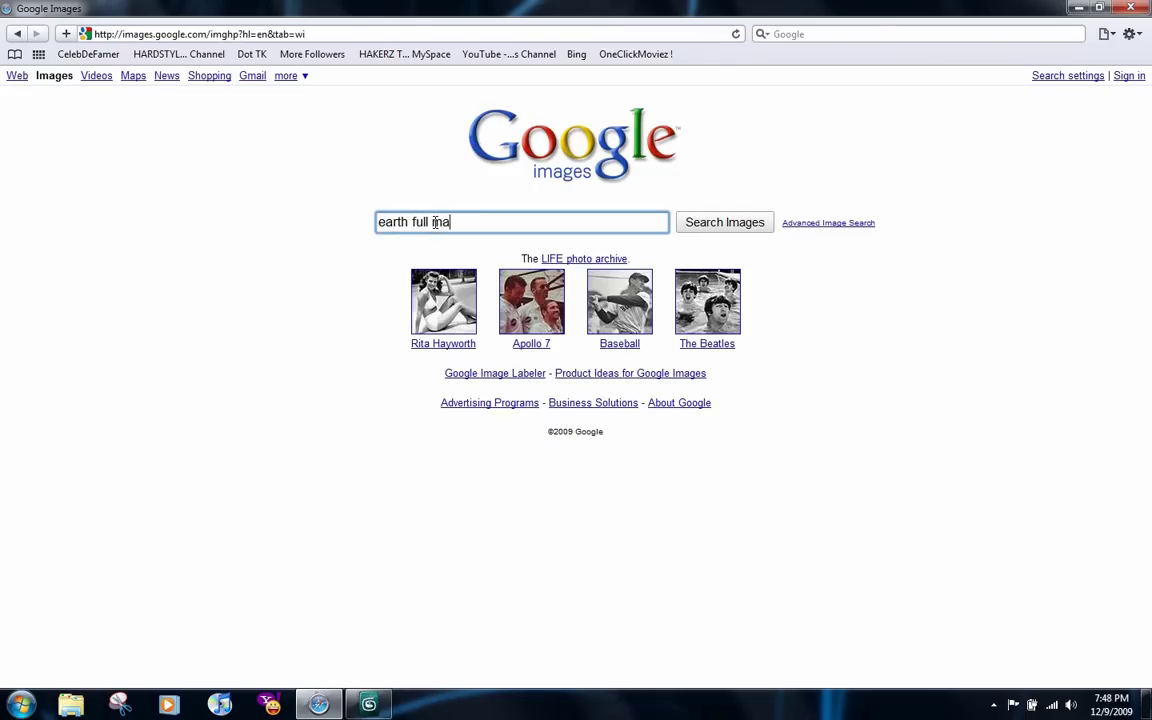
{"action": "type", "text": "p"}
{"action": "key", "text": "Return"}
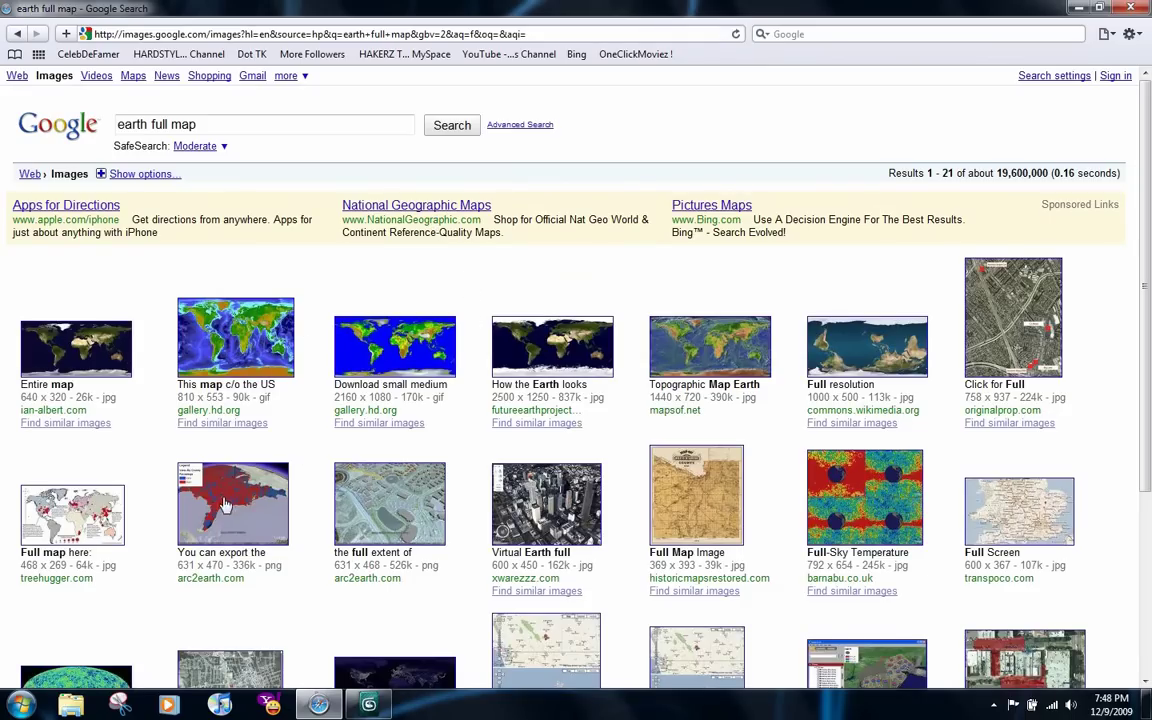
{"action": "scroll", "coordinate": [225, 505], "scroll_direction": "down", "scroll_amount": 3}
{"action": "scroll", "coordinate": [395, 327], "scroll_direction": "up", "scroll_amount": 2}
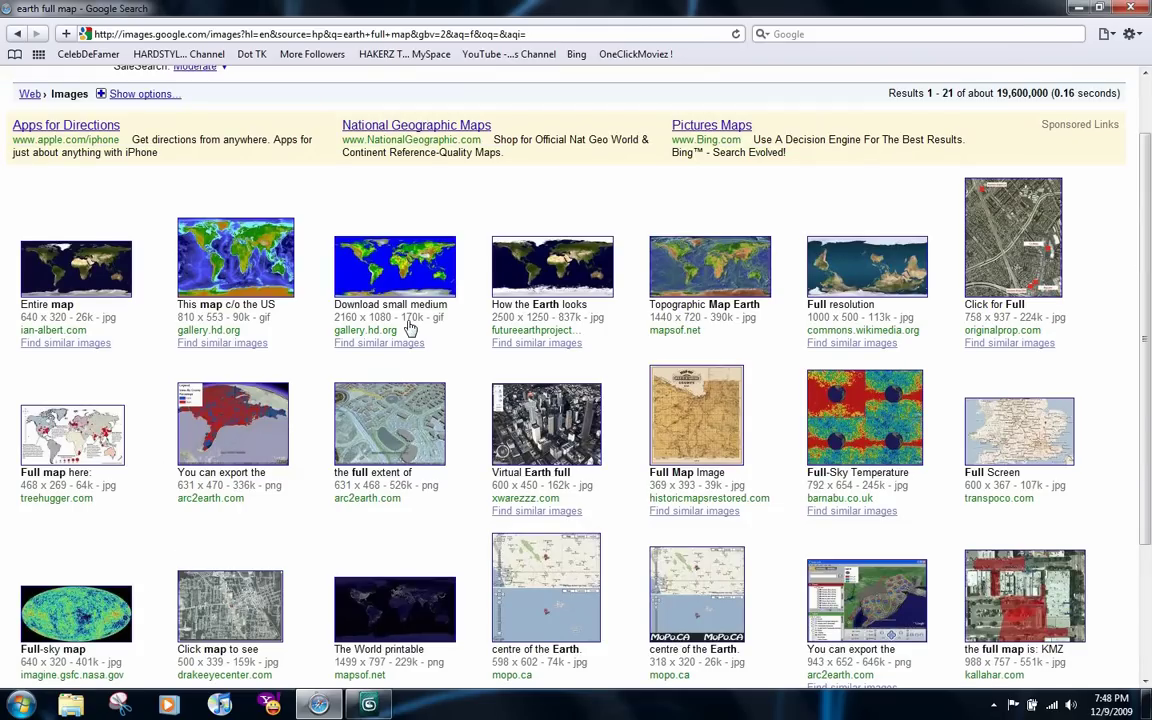
{"action": "left_click", "coordinate": [585, 286]}
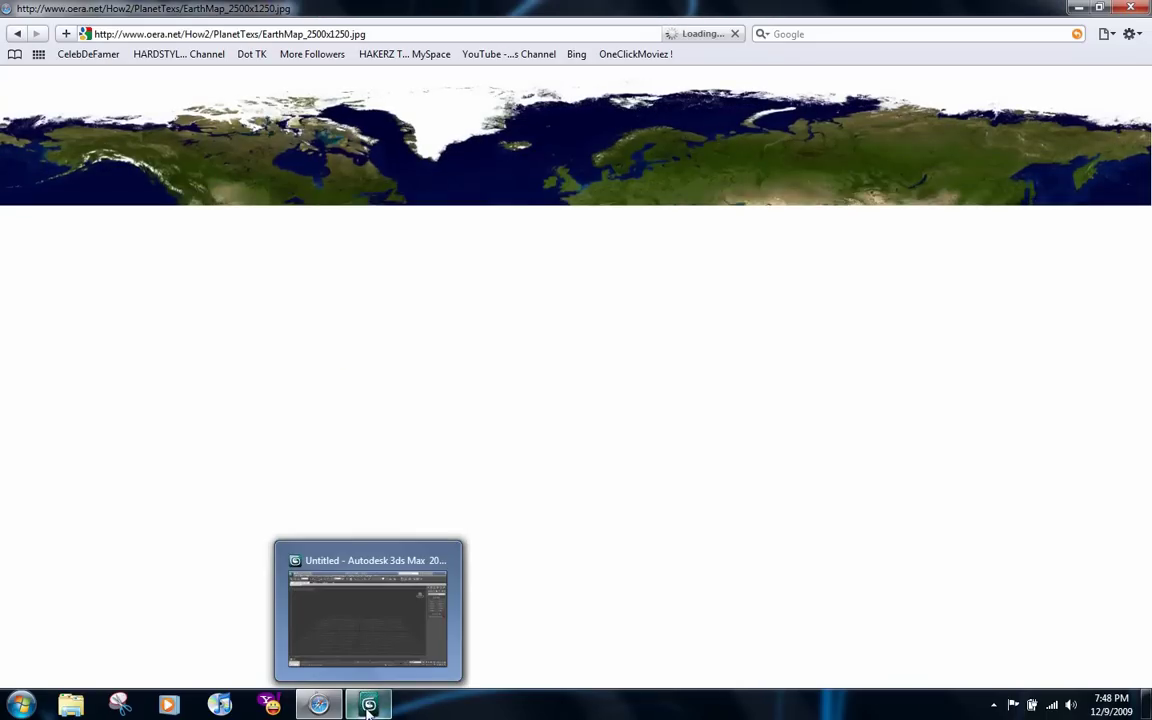
Step: Create a large sphere in the 3ds Max scene
{"action": "left_click", "coordinate": [369, 705]}
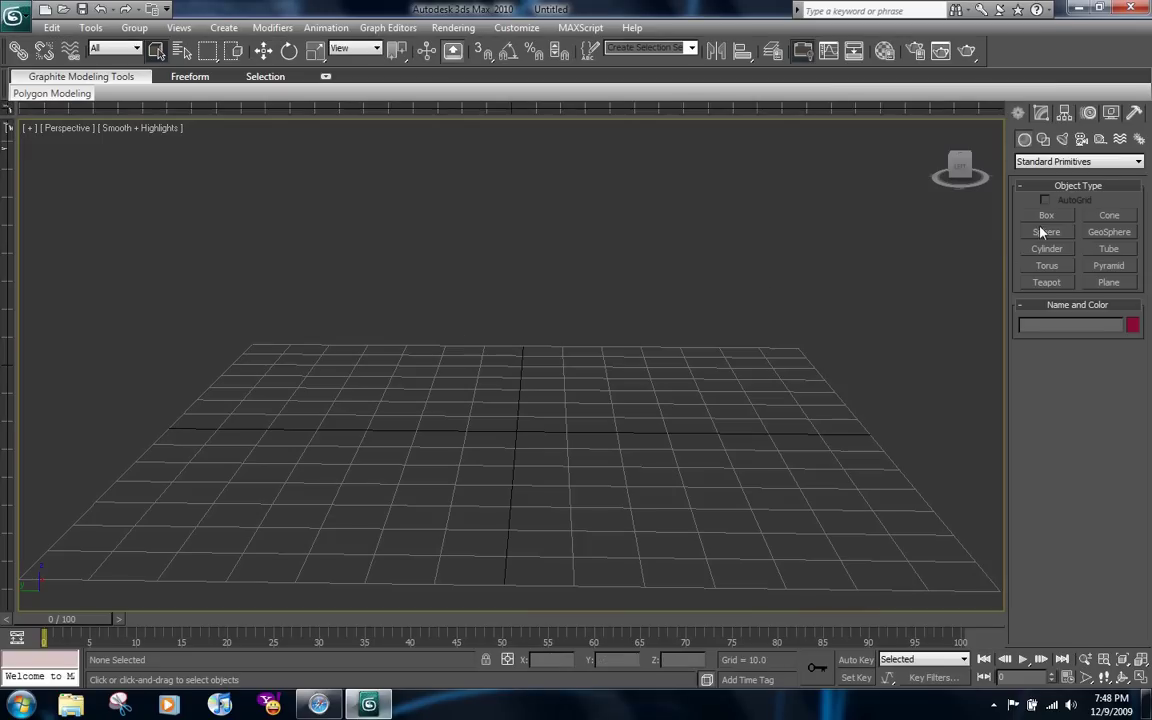
{"action": "left_click", "coordinate": [1046, 232]}
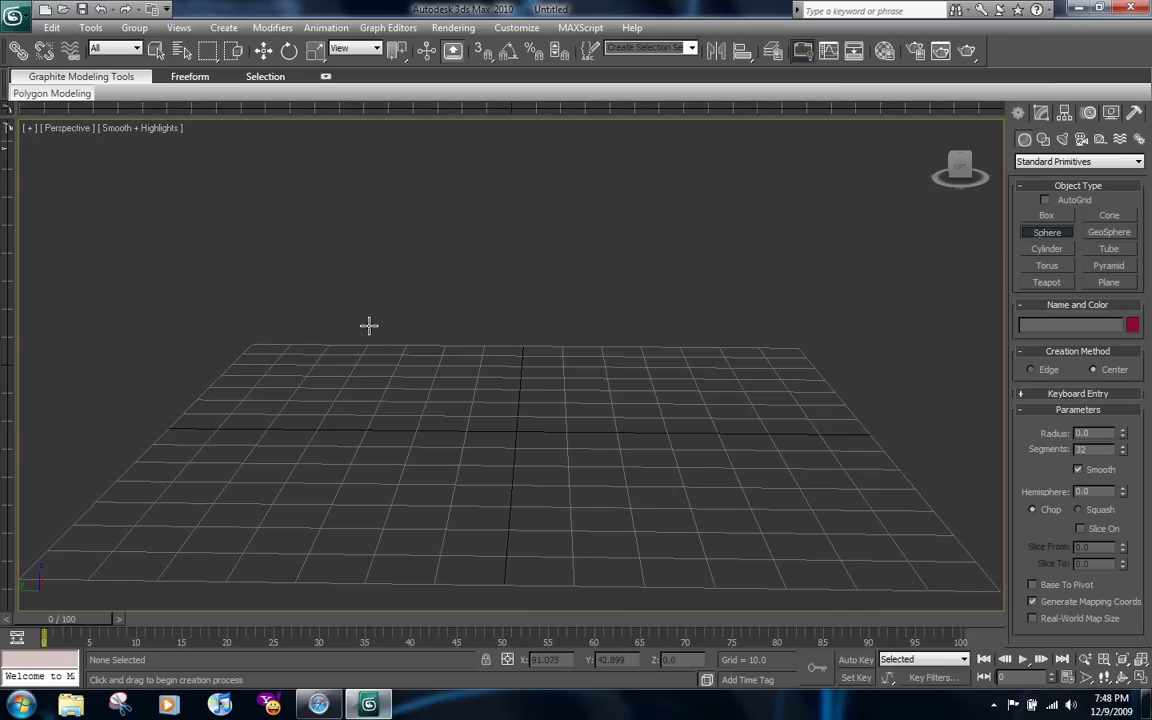
{"action": "left_click_drag", "start_coordinate": [370, 298], "coordinate": [471, 378]}
Step: Move Sphere01 along Y to centre it, then raise it above the grid to Z 90.987
{"action": "right_click", "coordinate": [452, 297]}
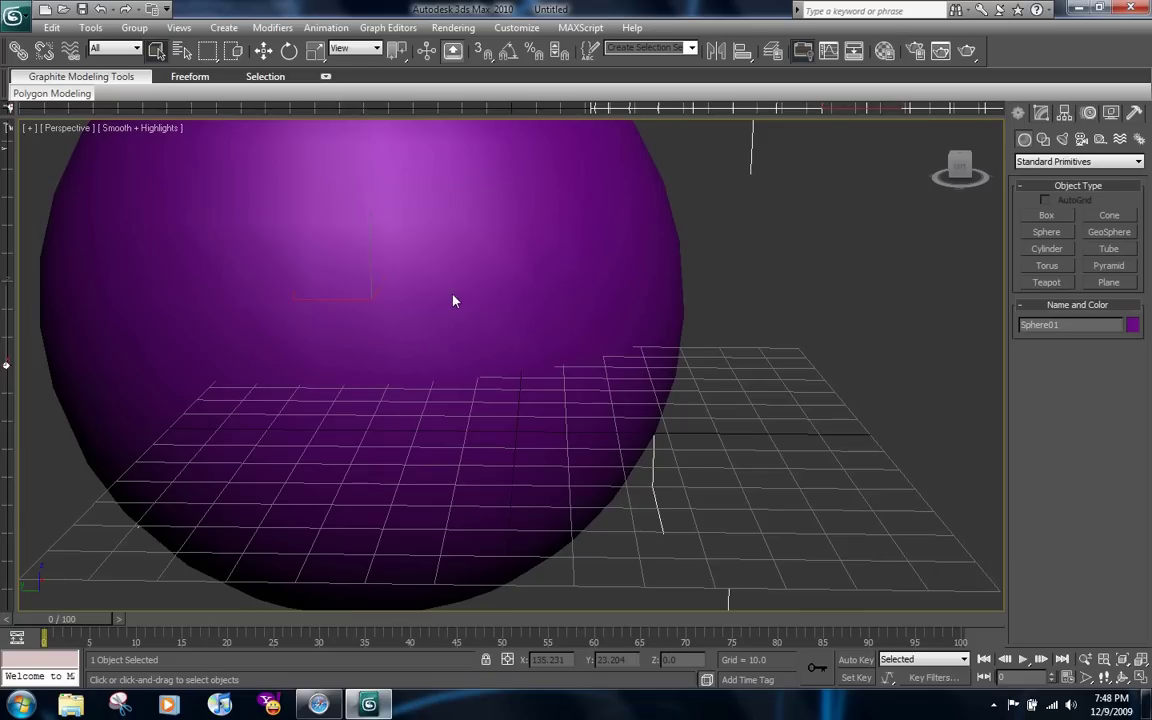
{"action": "right_click", "coordinate": [471, 291]}
{"action": "left_click", "coordinate": [487, 310]}
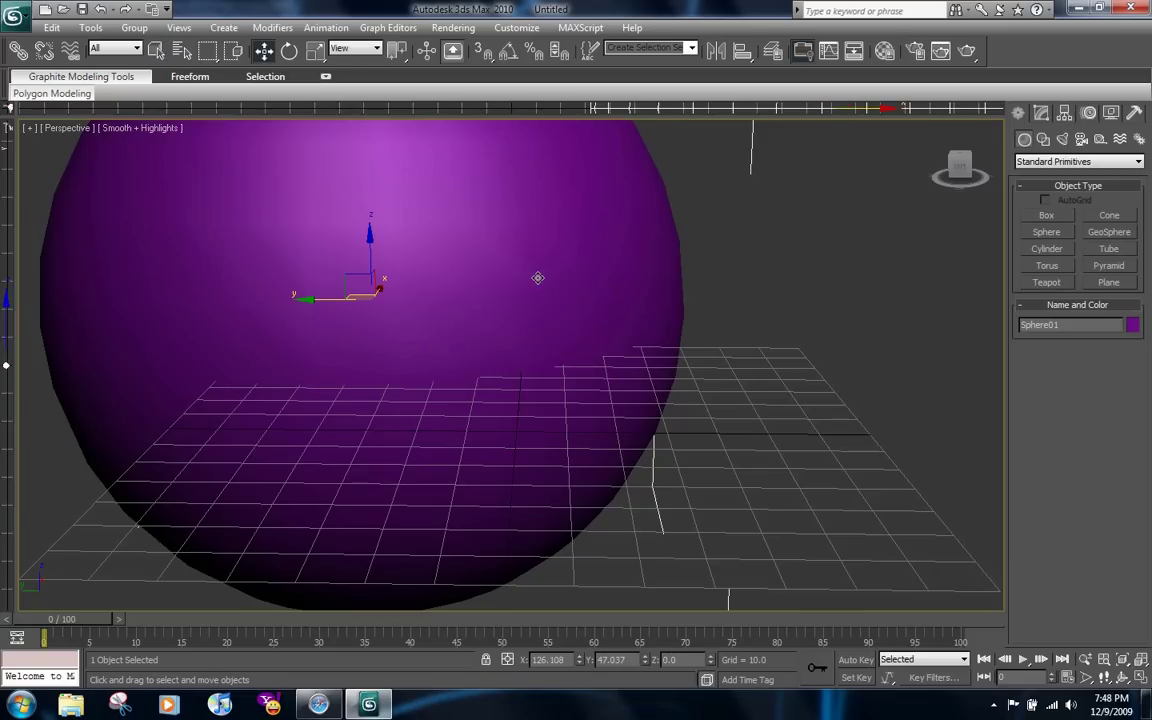
{"action": "left_click_drag", "start_coordinate": [960, 160], "coordinate": [960, 195]}
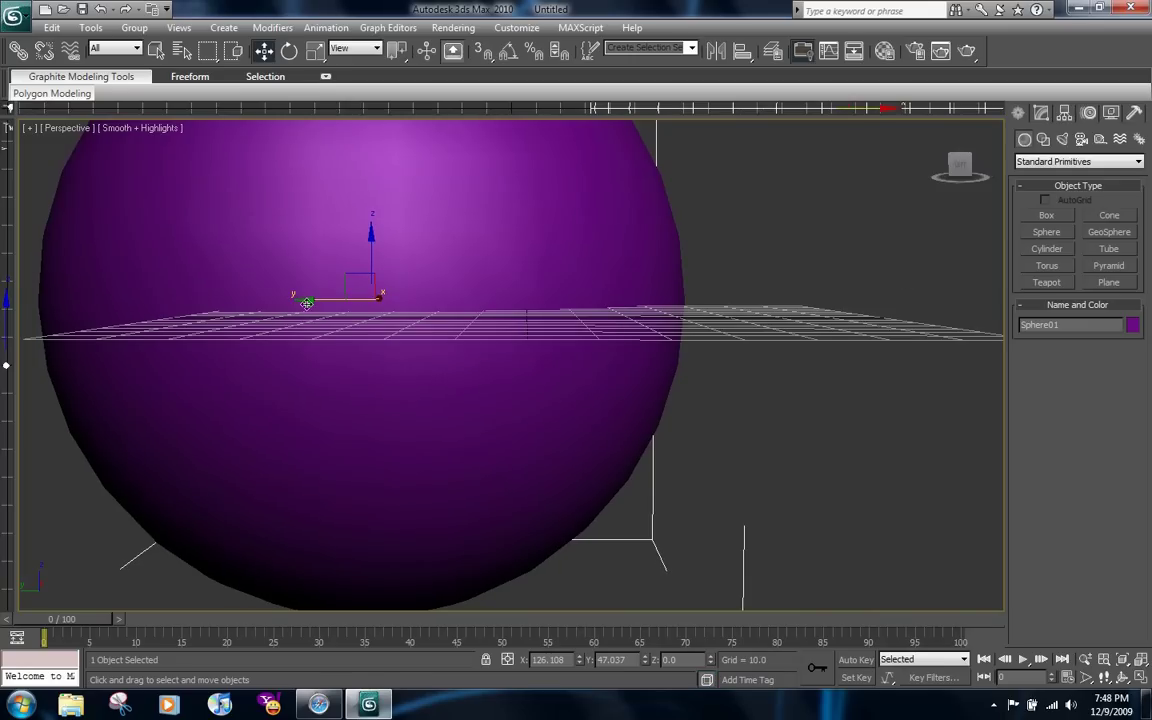
{"action": "left_click_drag", "start_coordinate": [307, 302], "coordinate": [736, 483]}
{"action": "left_click", "coordinate": [994, 705]}
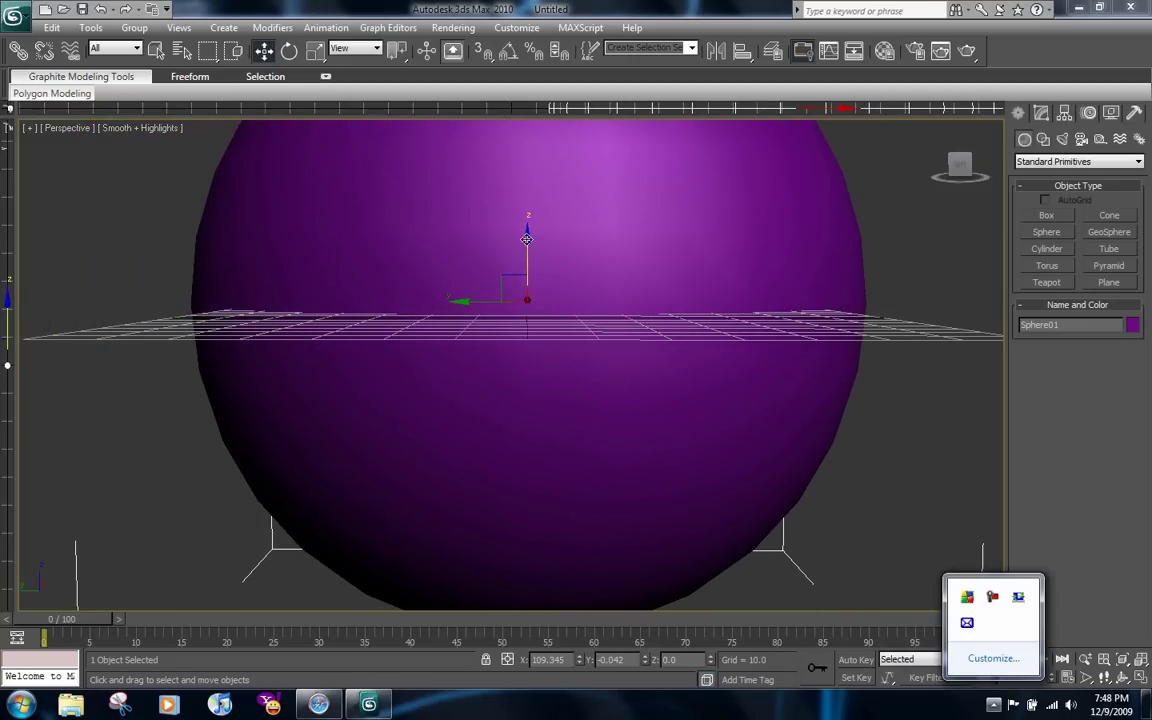
{"action": "left_click_drag", "start_coordinate": [450, 300], "coordinate": [481, 301]}
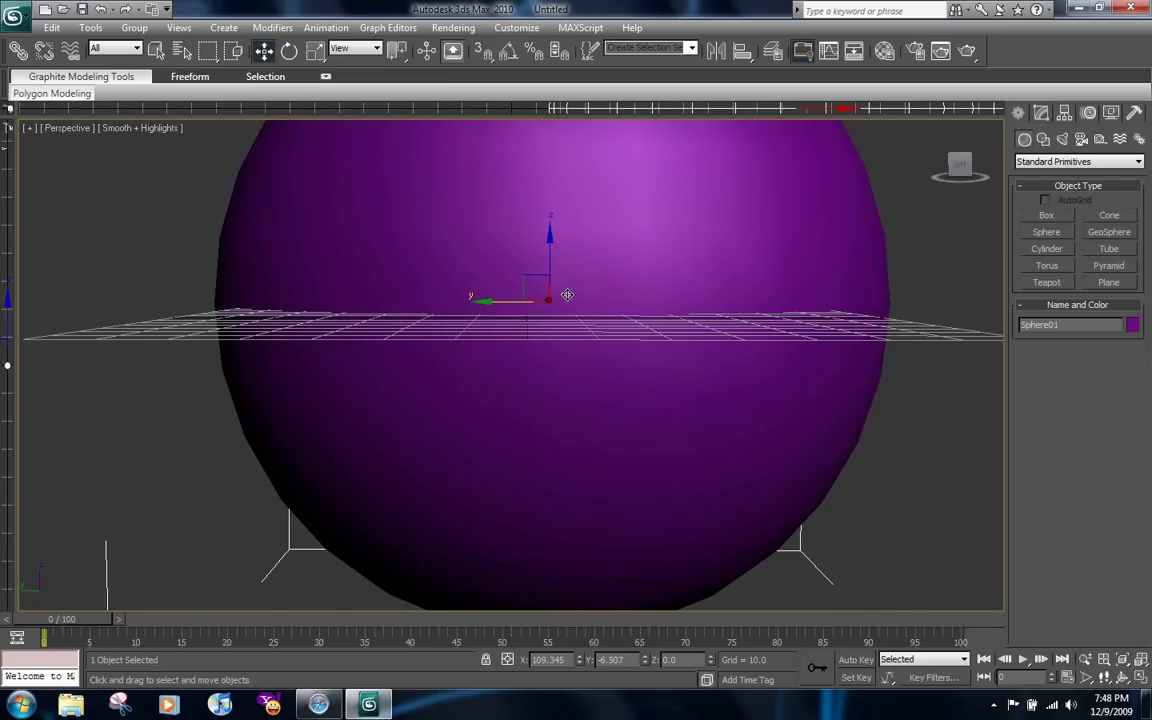
{"action": "middle_click_drag", "start_coordinate": [550, 250], "coordinate": [499, 428], "text": "alt"}
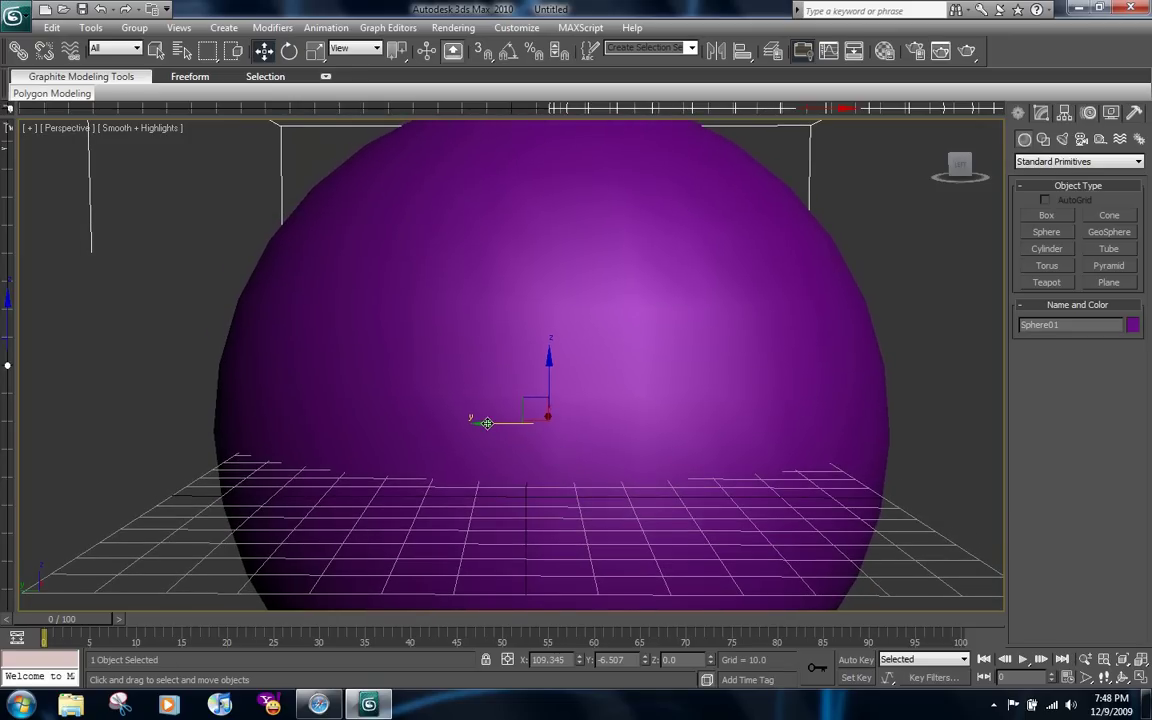
{"action": "left_click_drag", "start_coordinate": [487, 423], "coordinate": [491, 423]}
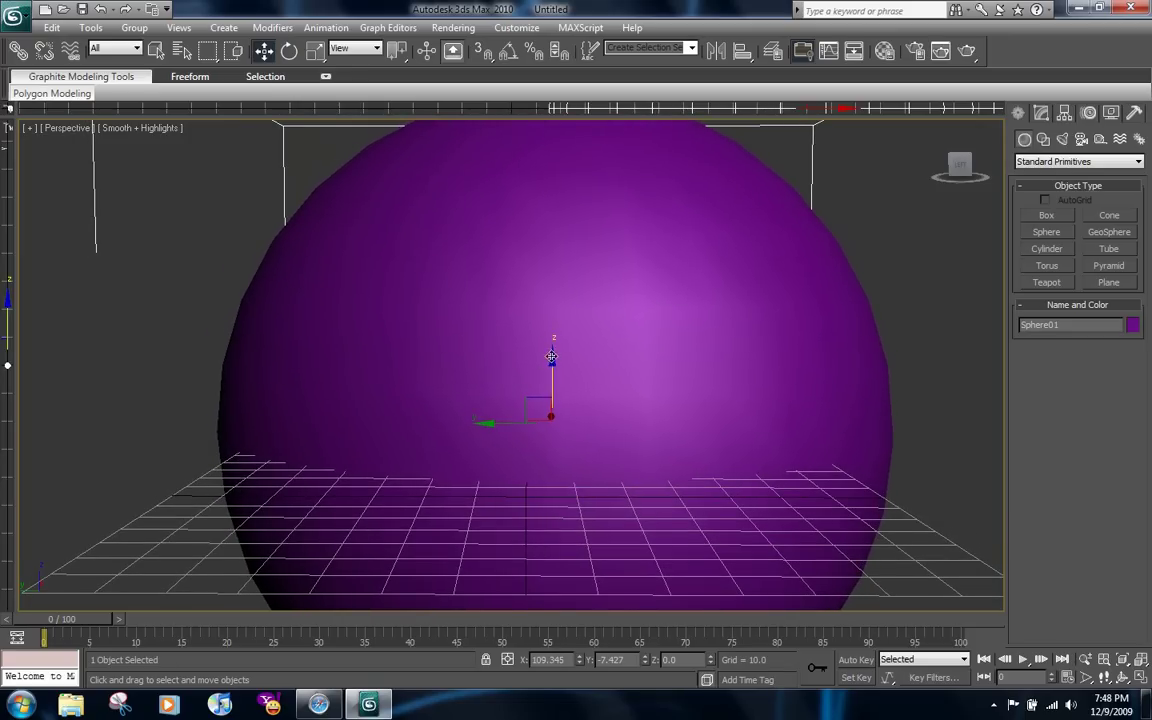
{"action": "left_click_drag", "start_coordinate": [551, 356], "coordinate": [563, 38]}
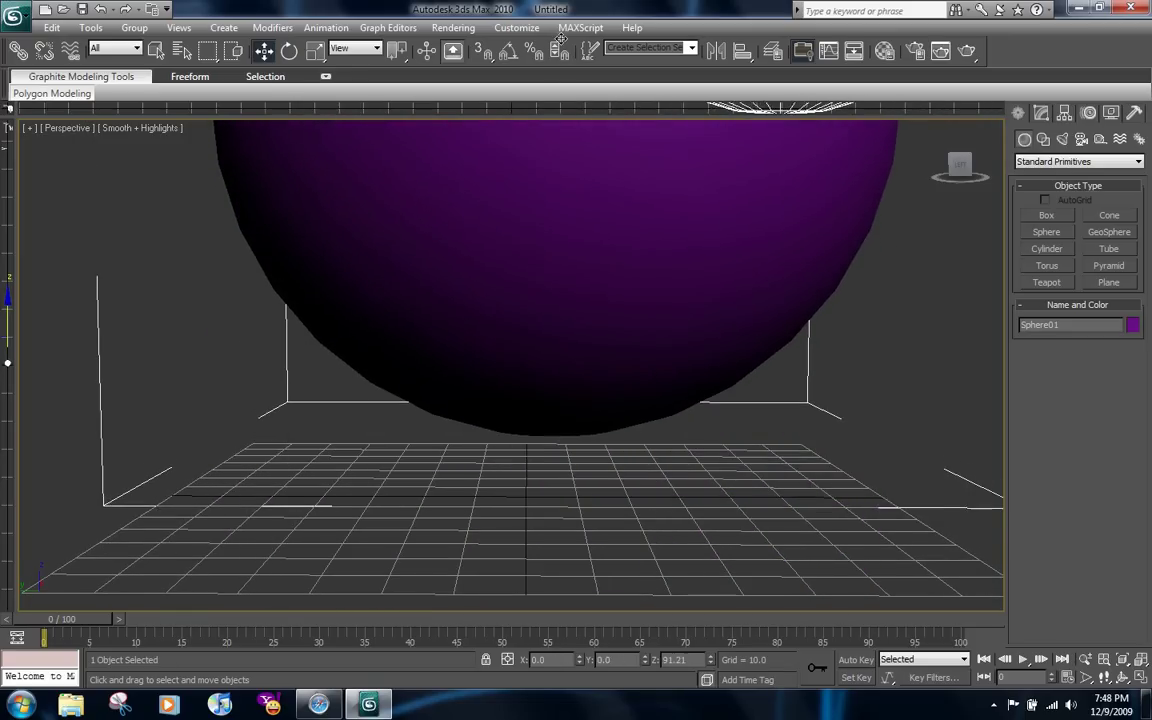
{"action": "middle_click_drag", "start_coordinate": [558, 198], "coordinate": [548, 489]}
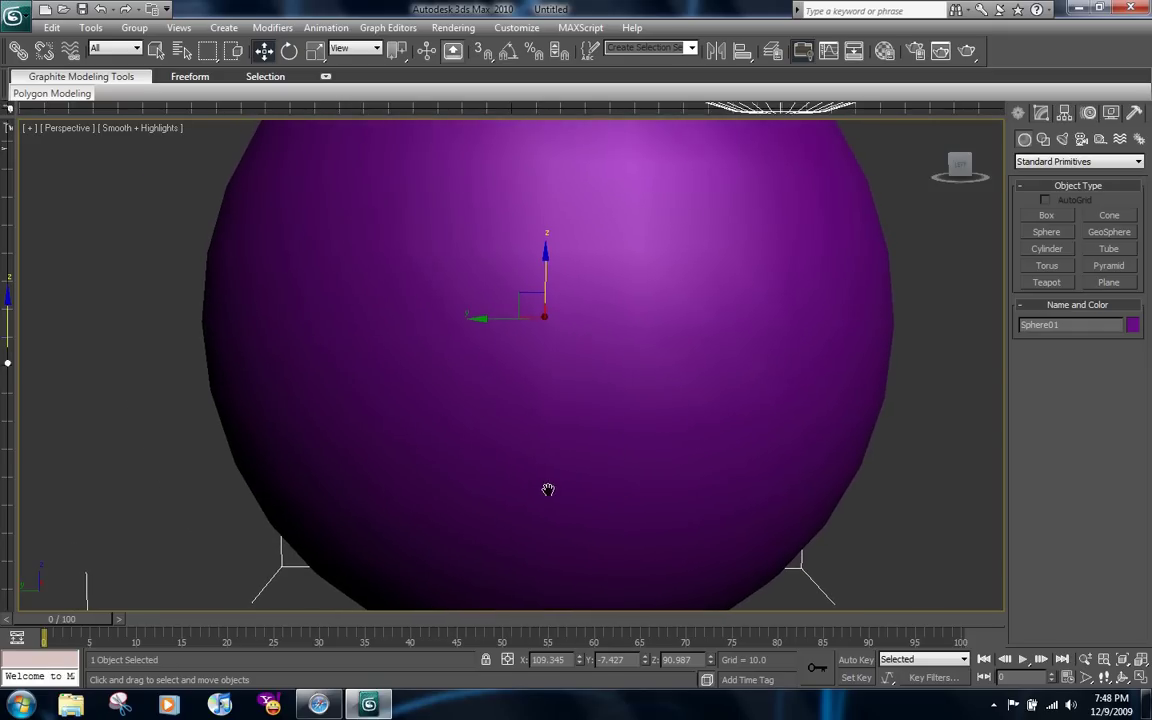
Step: Increase Sphere01's segment count and bring up the full-size world map image
{"action": "left_click", "coordinate": [1042, 116]}
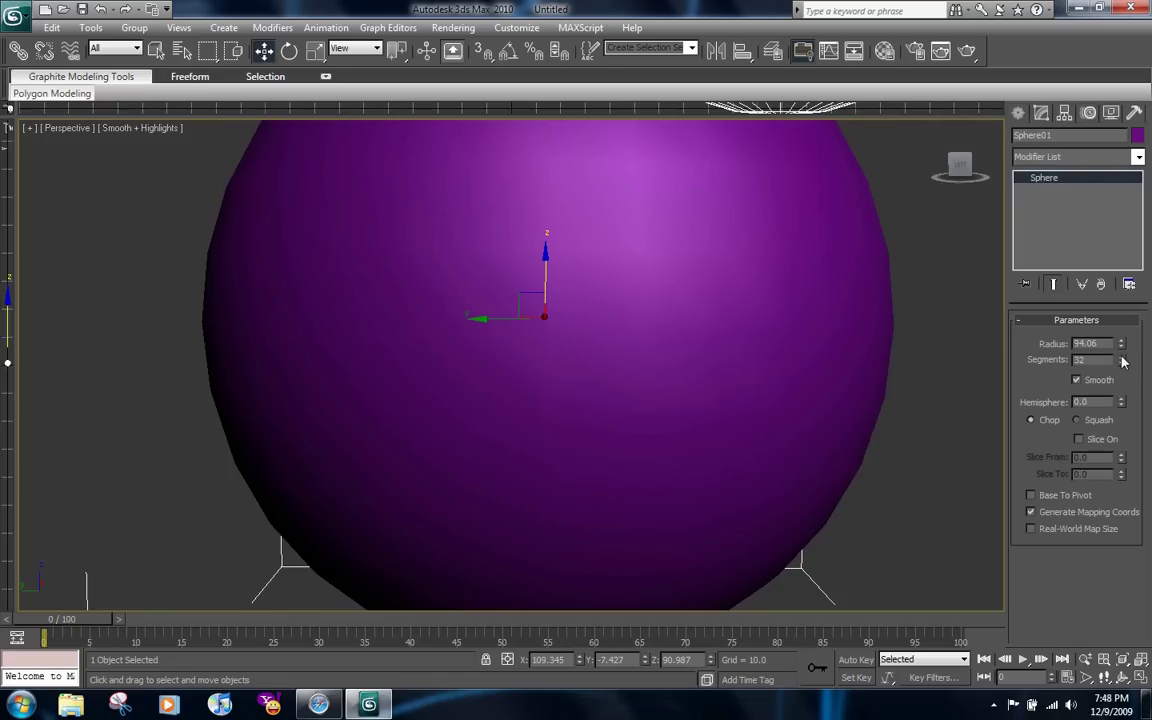
{"action": "left_click_drag", "start_coordinate": [1121, 360], "coordinate": [981, 271]}
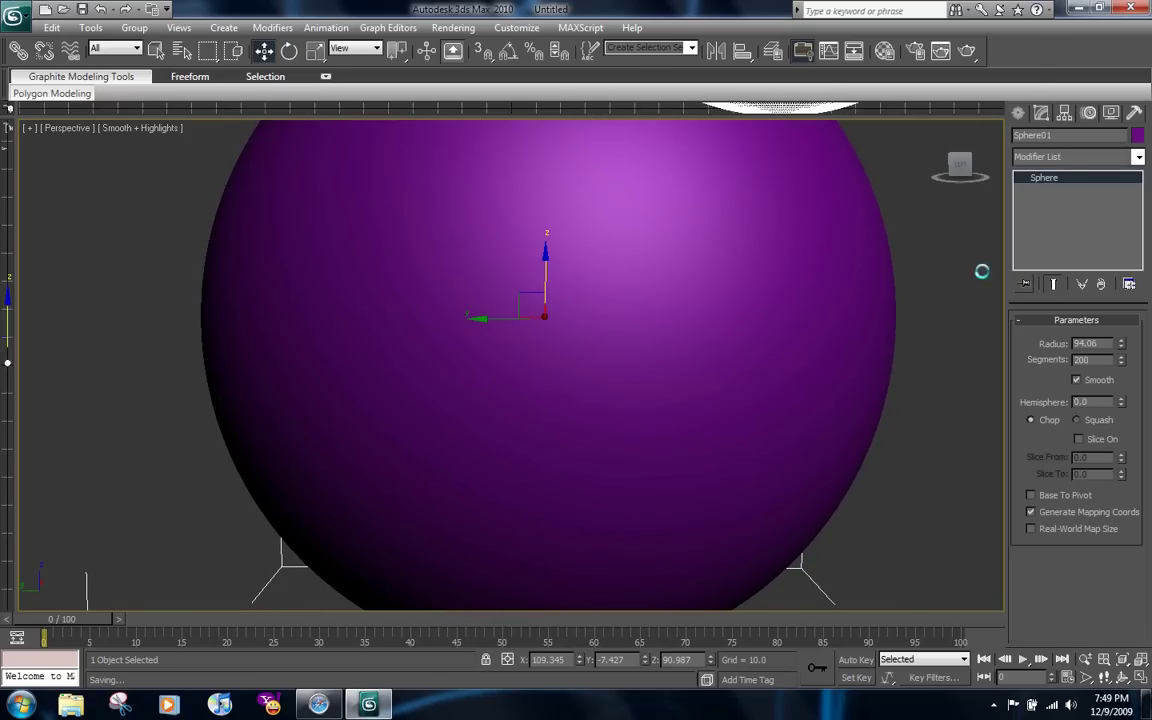
{"action": "mouse_move", "coordinate": [334, 700]}
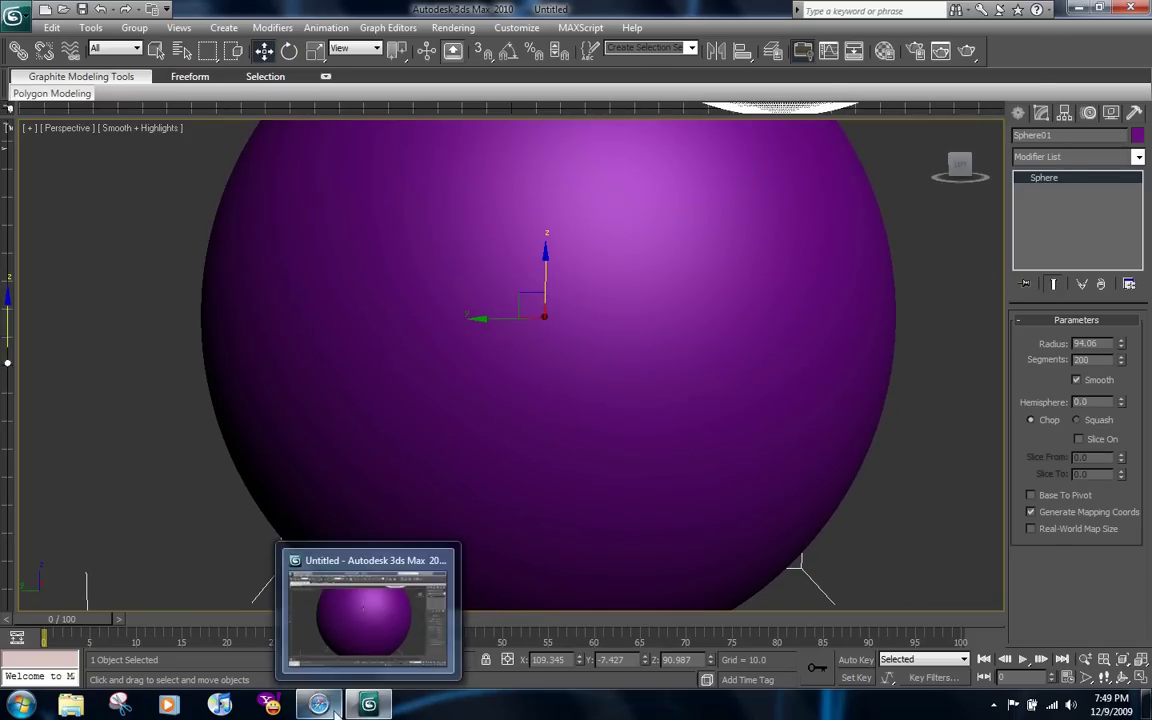
{"action": "left_click", "coordinate": [334, 609]}
{"action": "left_click", "coordinate": [391, 246]}
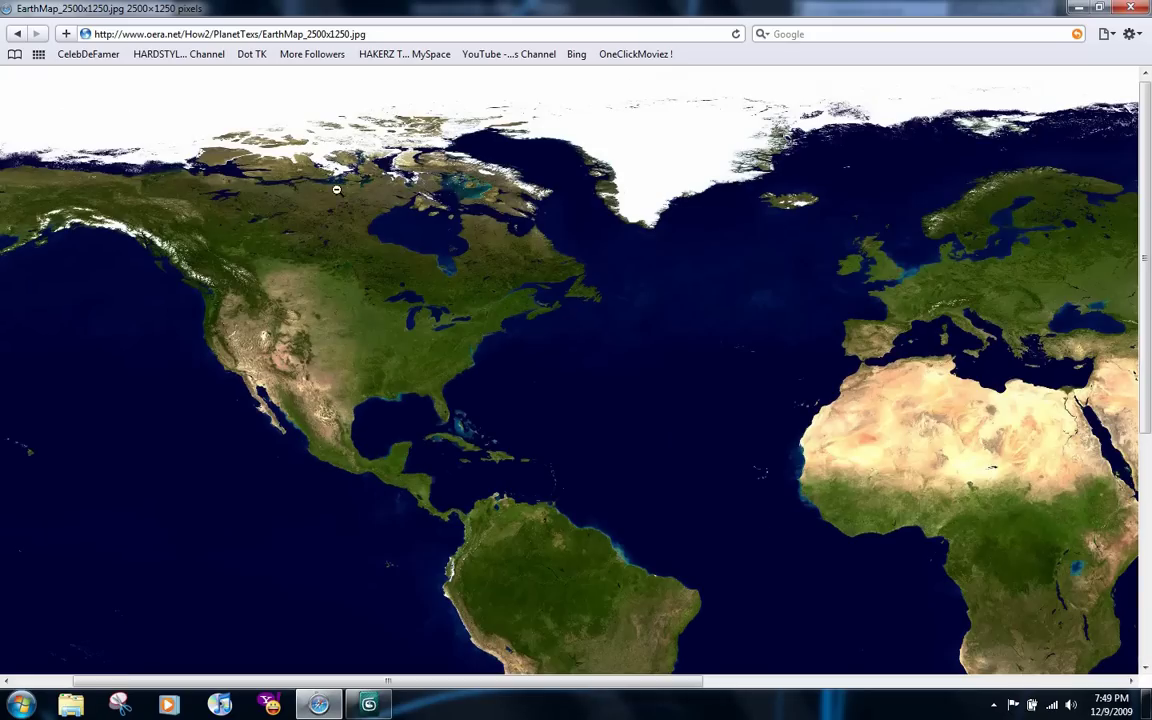
Step: Orbit the Earth-textured globe to show the Americas, render it, and return to the browser
{"action": "left_click", "coordinate": [369, 703]}
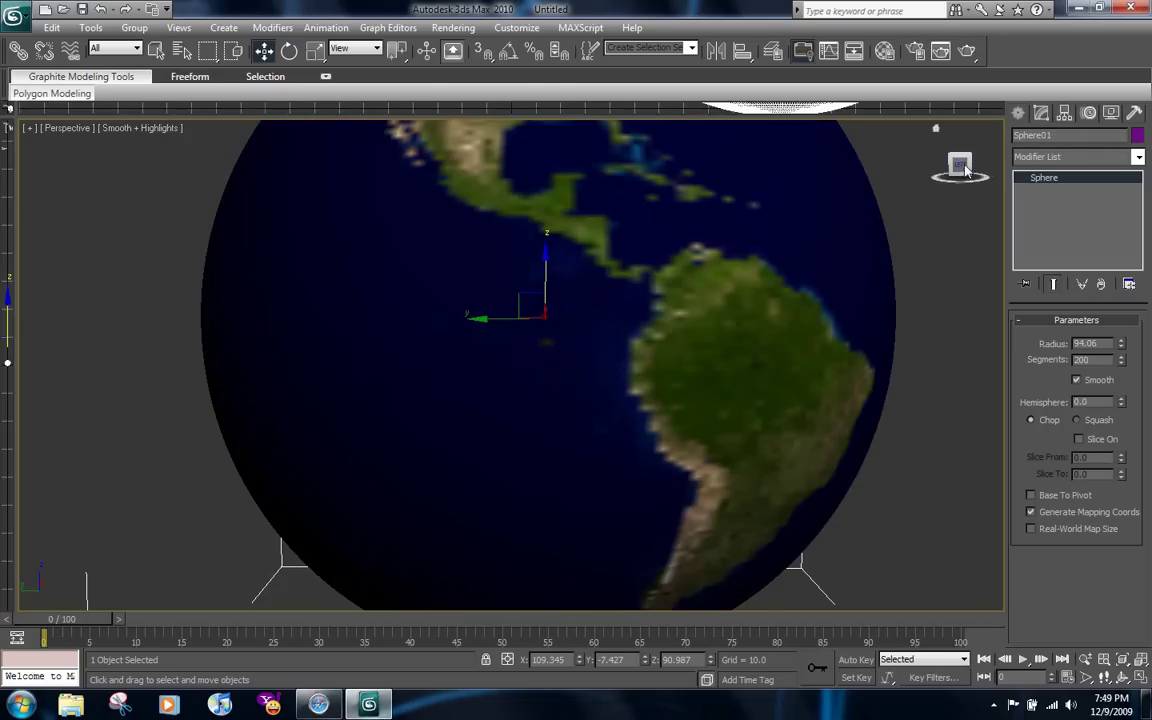
{"action": "left_click", "coordinate": [959, 162]}
{"action": "mouse_move", "coordinate": [959, 162]}
{"action": "left_mouse_down"}
{"action": "mouse_move", "coordinate": [952, 175]}
{"action": "mouse_move", "coordinate": [955, 150]}
{"action": "mouse_move", "coordinate": [960, 168]}
{"action": "left_mouse_up"}
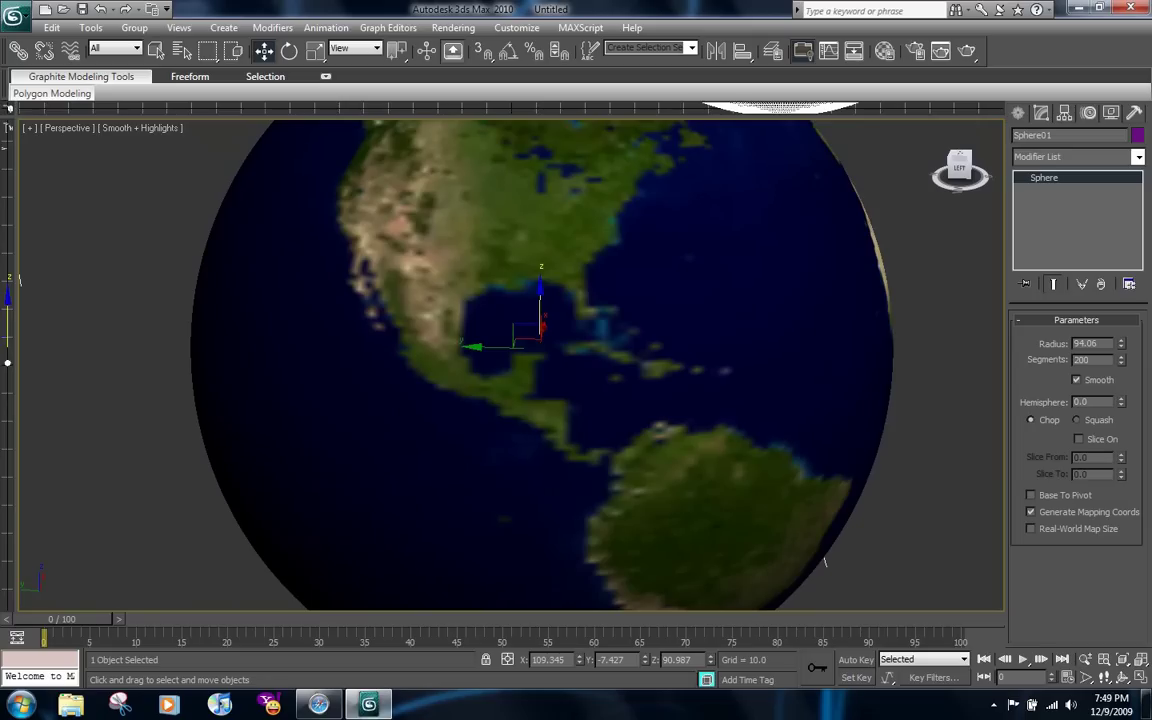
{"action": "left_click", "coordinate": [966, 51]}
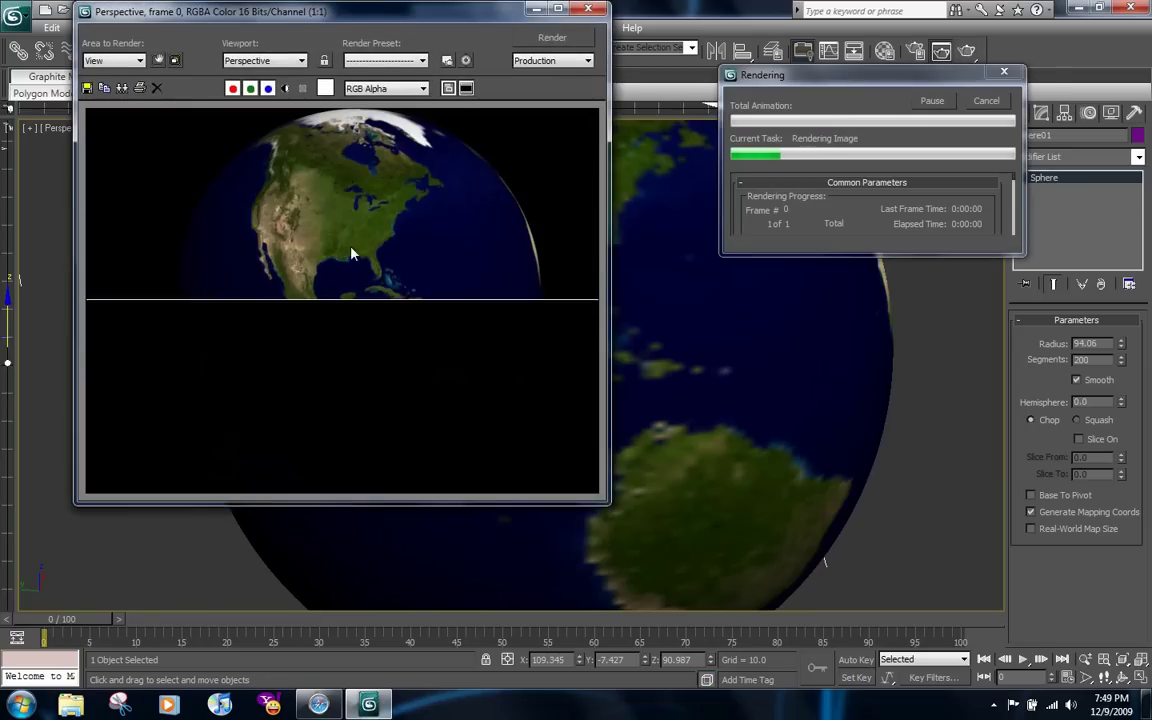
{"action": "left_click", "coordinate": [536, 9]}
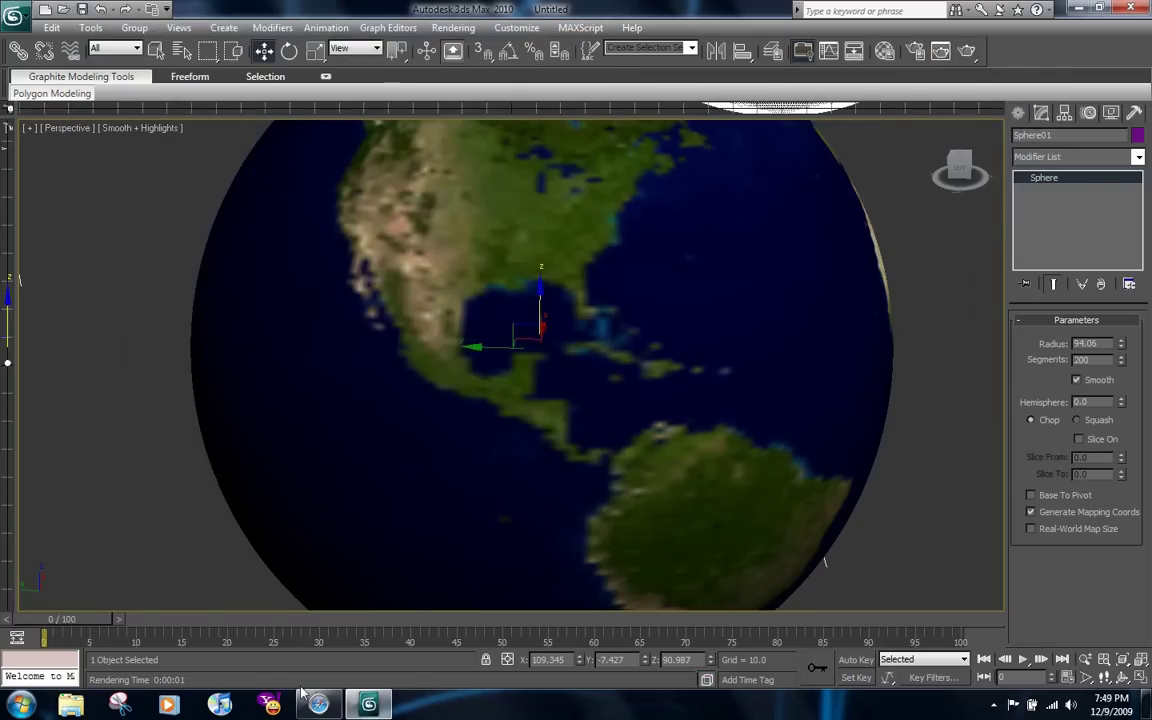
{"action": "mouse_move", "coordinate": [318, 705]}
{"action": "left_click", "coordinate": [305, 640]}
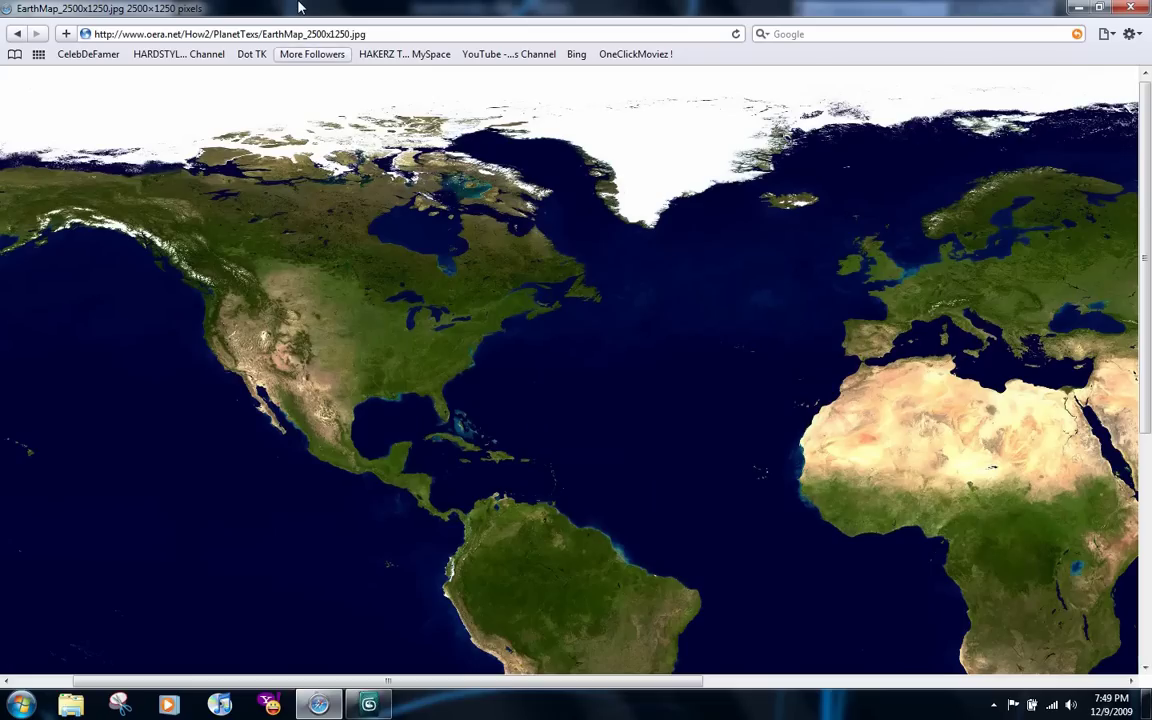
Step: Search Google Images for 'Outer Space' instead of the earth map
{"action": "left_click", "coordinate": [17, 34]}
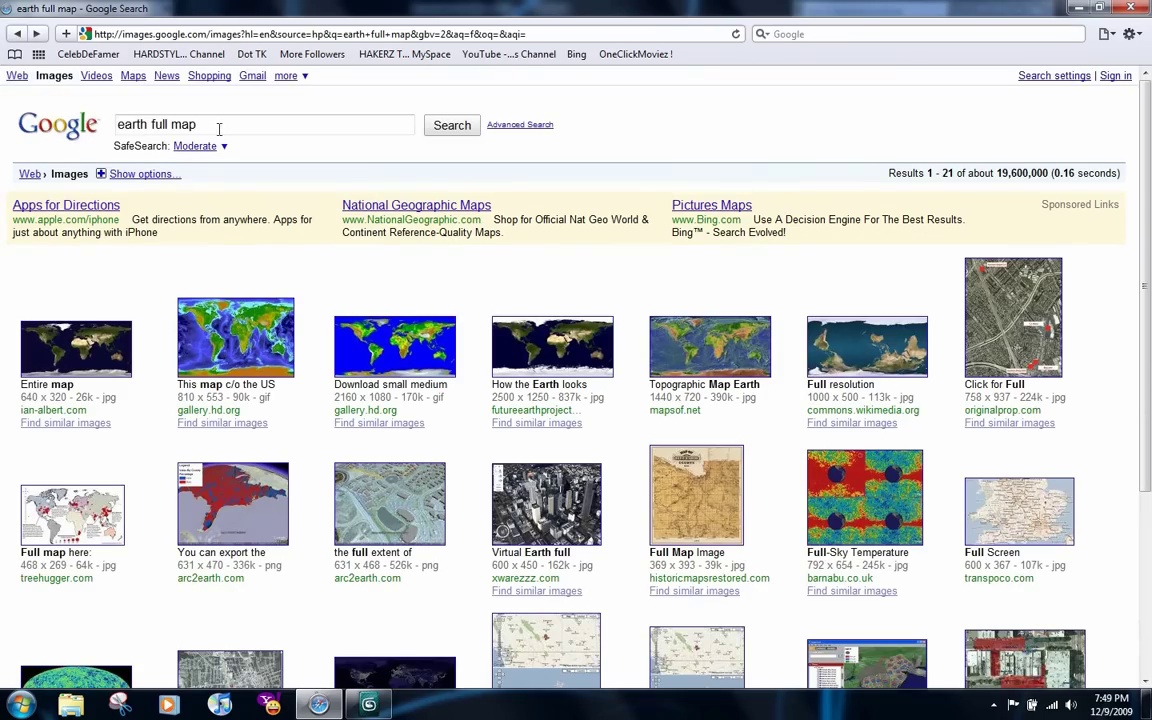
{"action": "left_click_drag", "start_coordinate": [226, 123], "coordinate": [98, 127]}
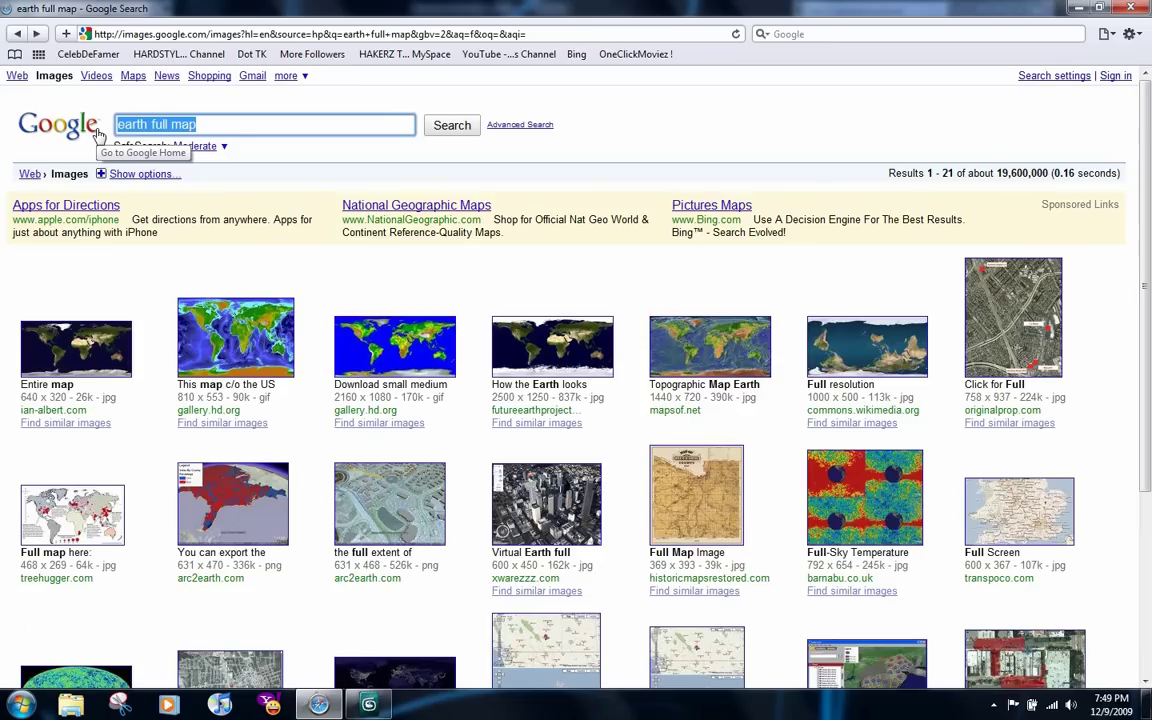
{"action": "type", "text": "O"}
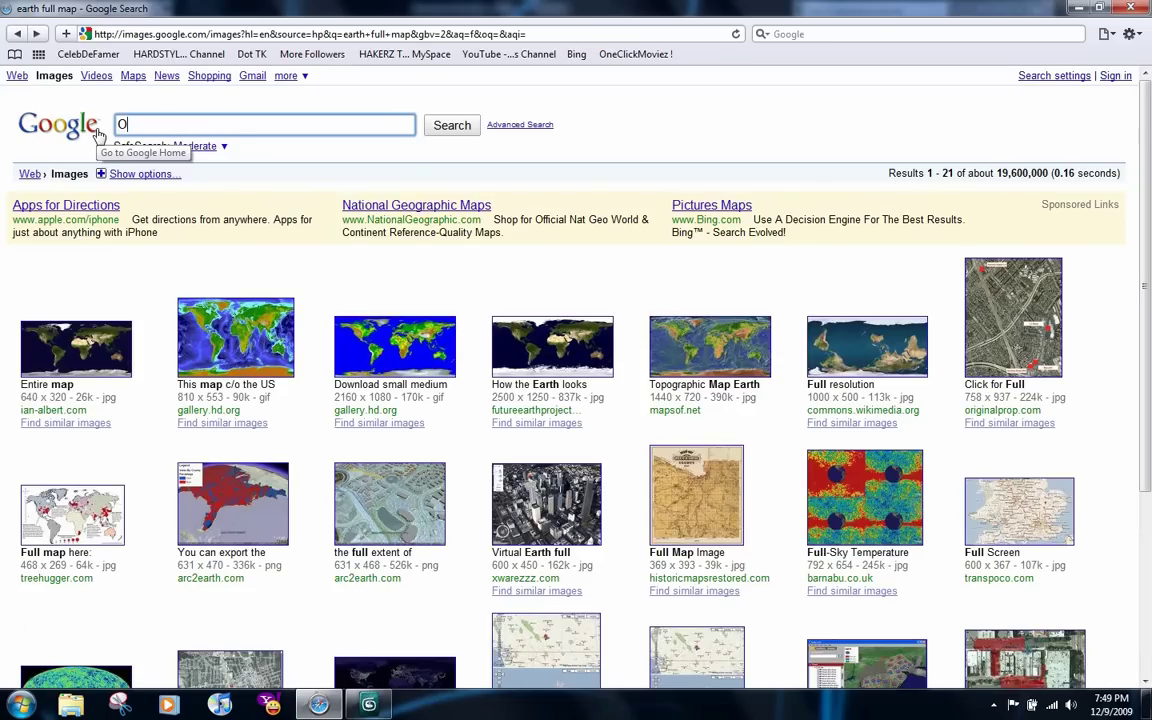
{"action": "type", "text": "uter Space"}
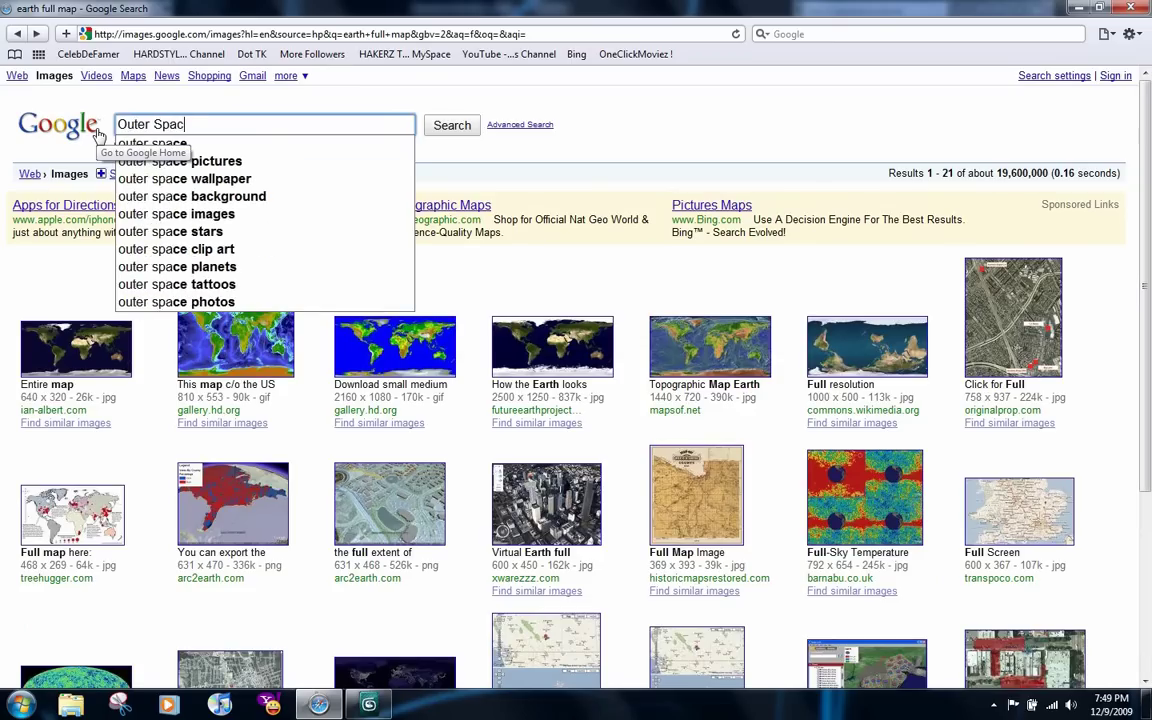
{"action": "key", "text": "Return"}
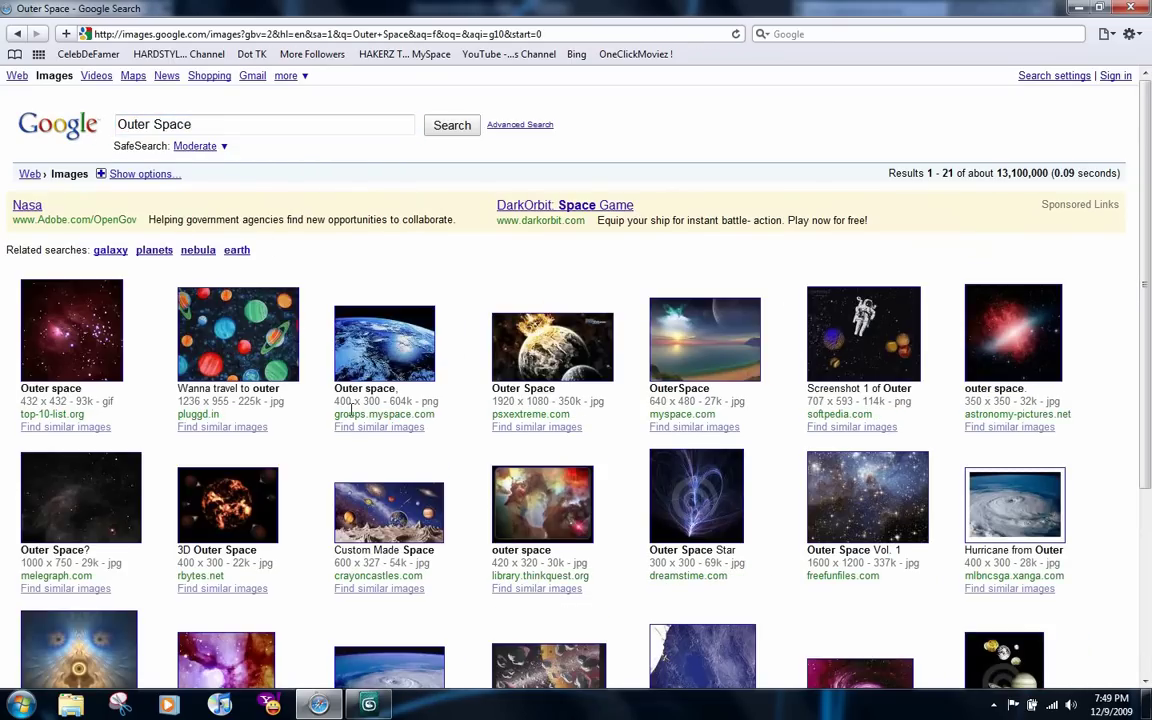
{"action": "scroll", "coordinate": [350, 410], "scroll_direction": "down", "scroll_amount": 3}
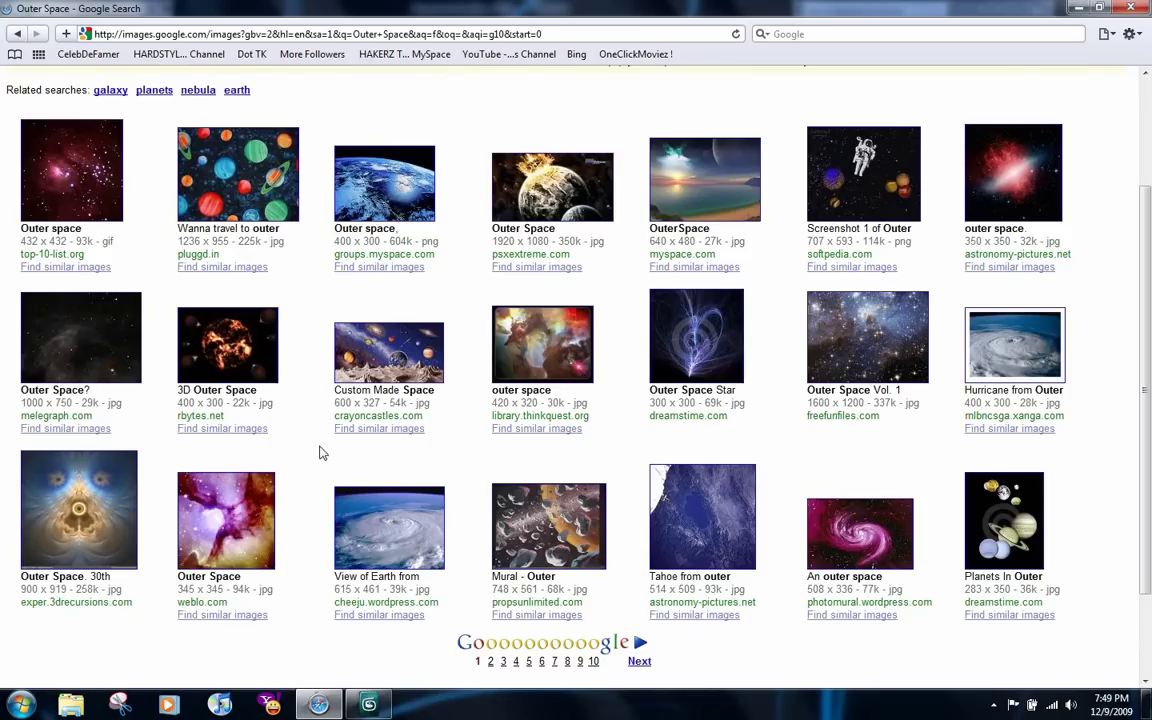
Step: Open the 1600x1200 Outer Space Vol. 1 starfield at full size and save it to the Desktop
{"action": "left_click", "coordinate": [860, 360]}
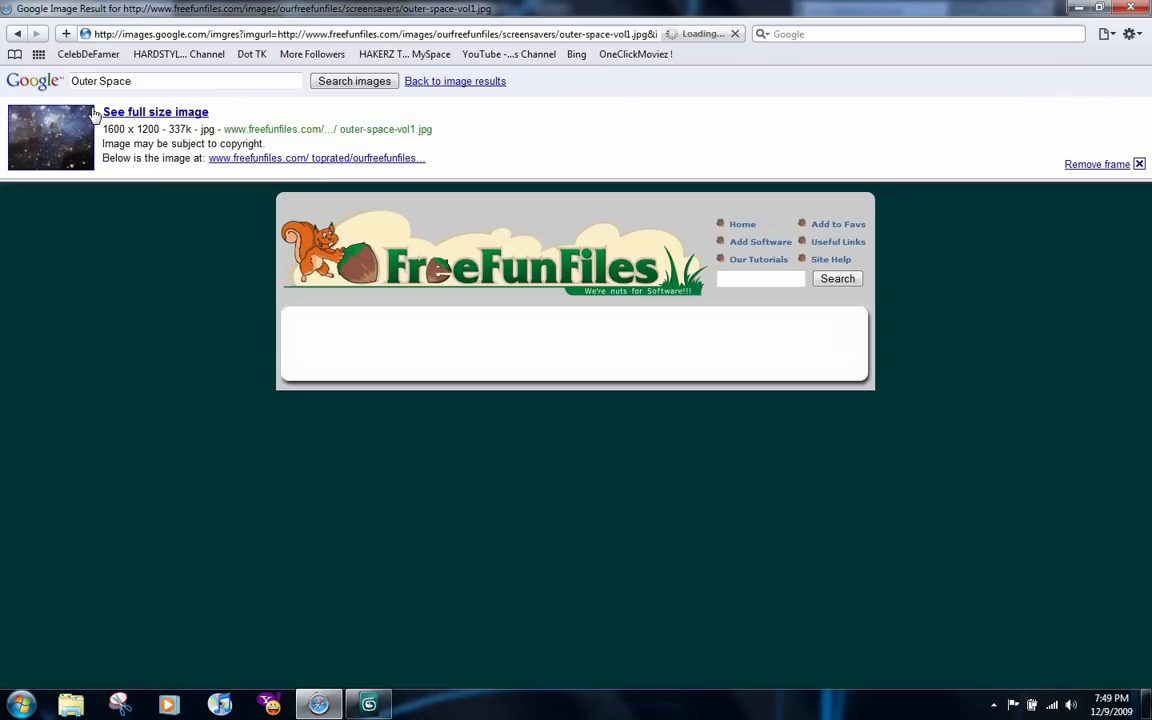
{"action": "left_click", "coordinate": [118, 115]}
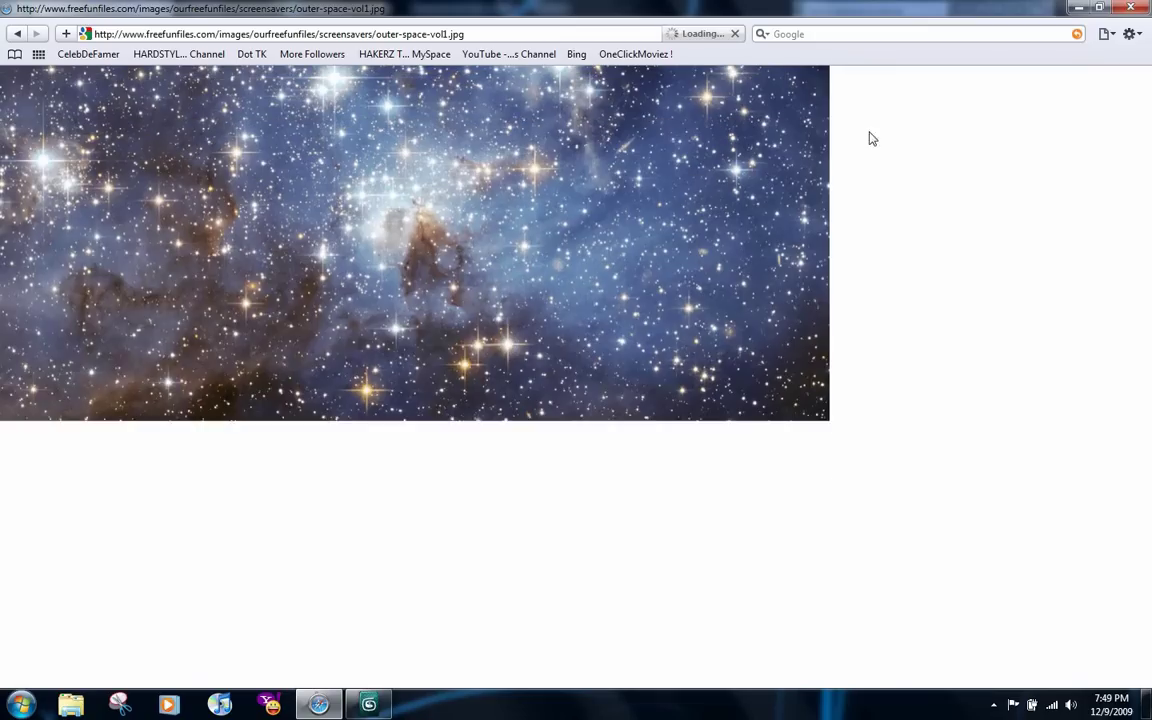
{"action": "left_click", "coordinate": [437, 198]}
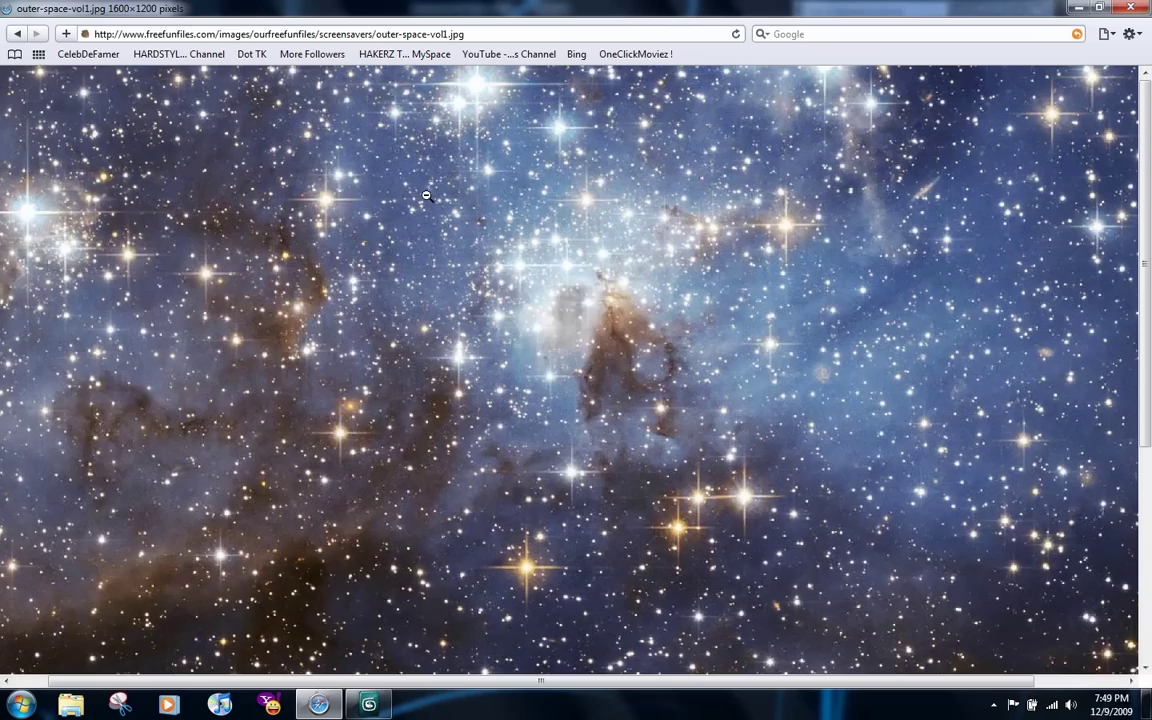
{"action": "right_click", "coordinate": [380, 210]}
{"action": "left_click", "coordinate": [400, 275]}
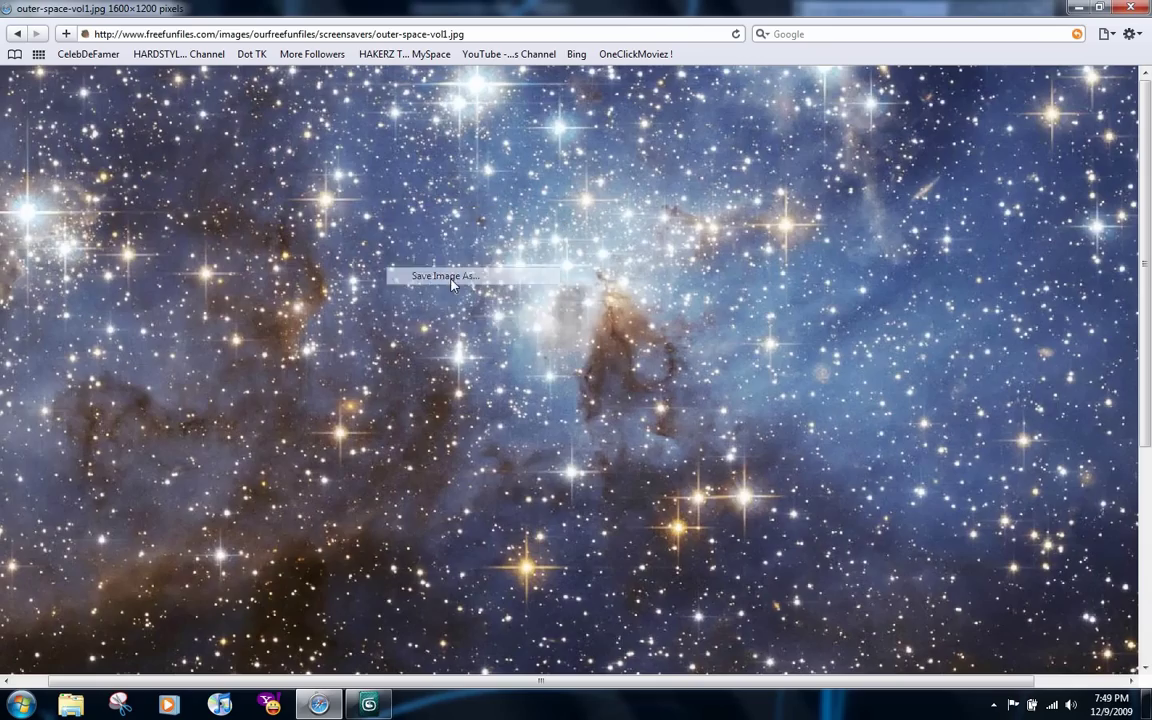
{"action": "left_click", "coordinate": [100, 160]}
{"action": "left_click", "coordinate": [64, 143]}
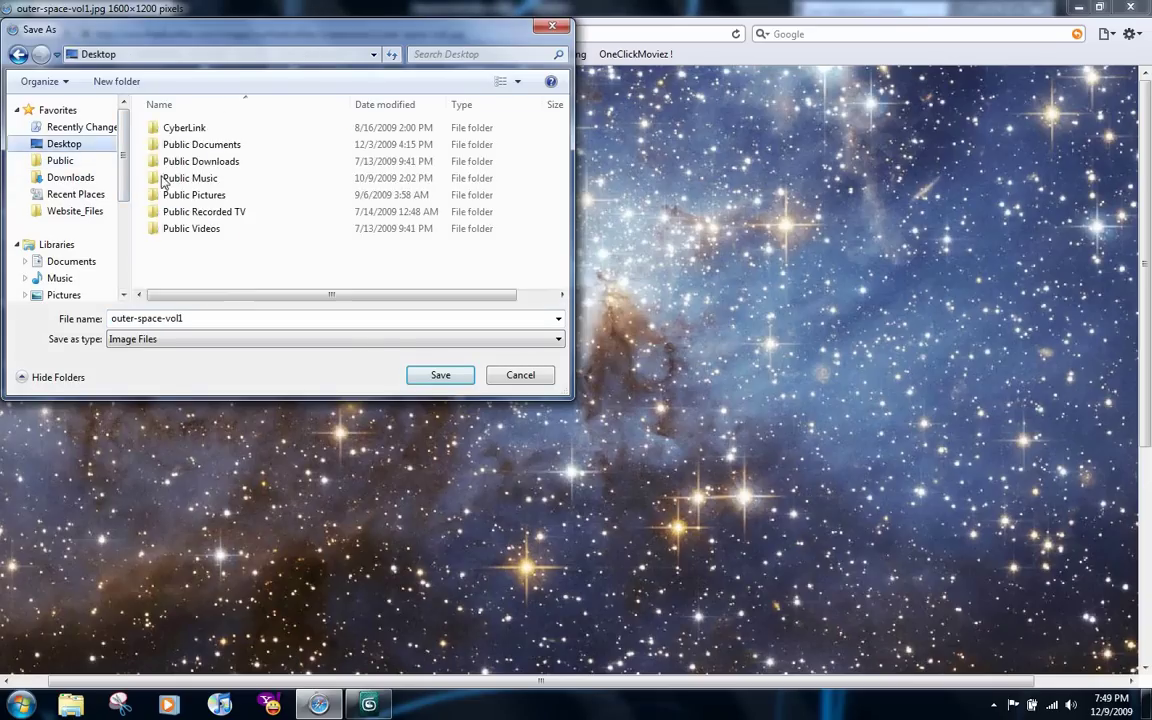
{"action": "left_click", "coordinate": [437, 376]}
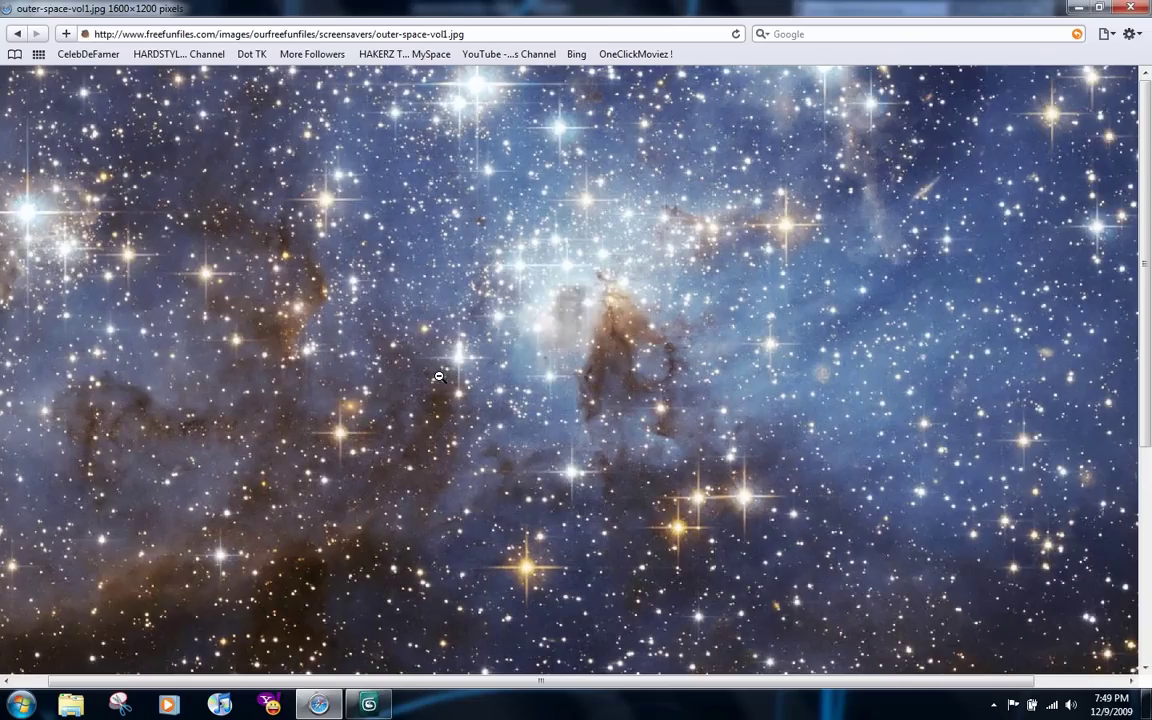
Step: Set the environment background map to the outer-space-vol1.jpg bitmap from the Desktop
{"action": "left_click", "coordinate": [1079, 8]}
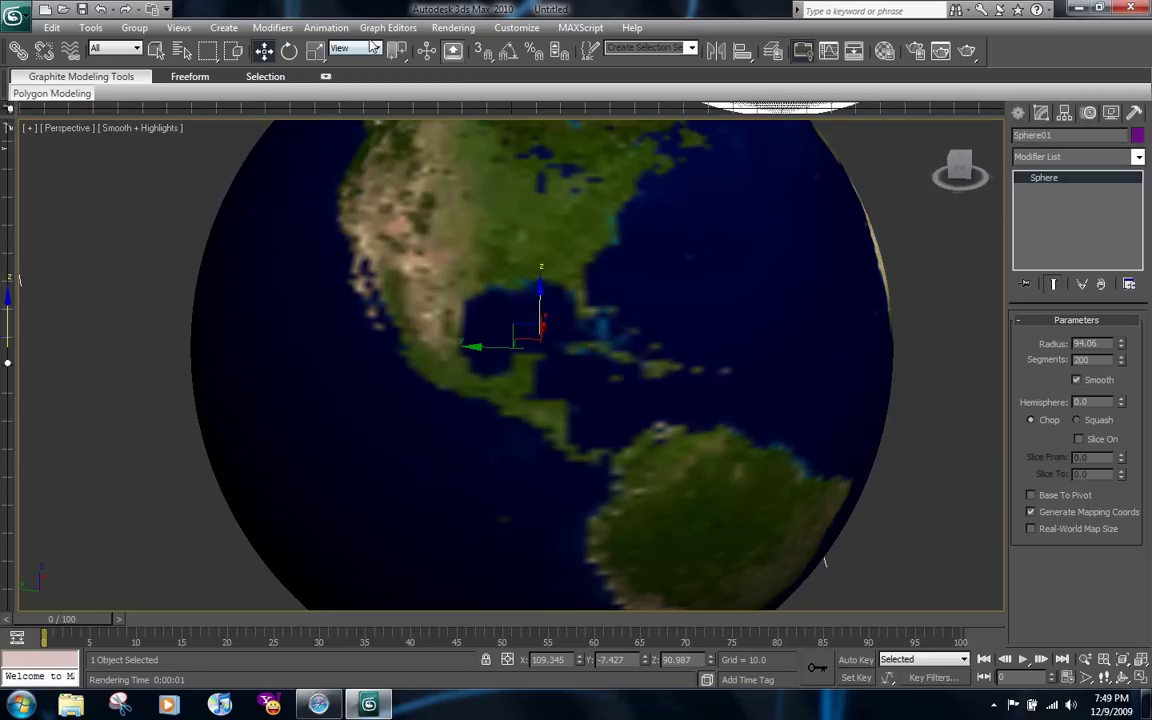
{"action": "left_click", "coordinate": [453, 27]}
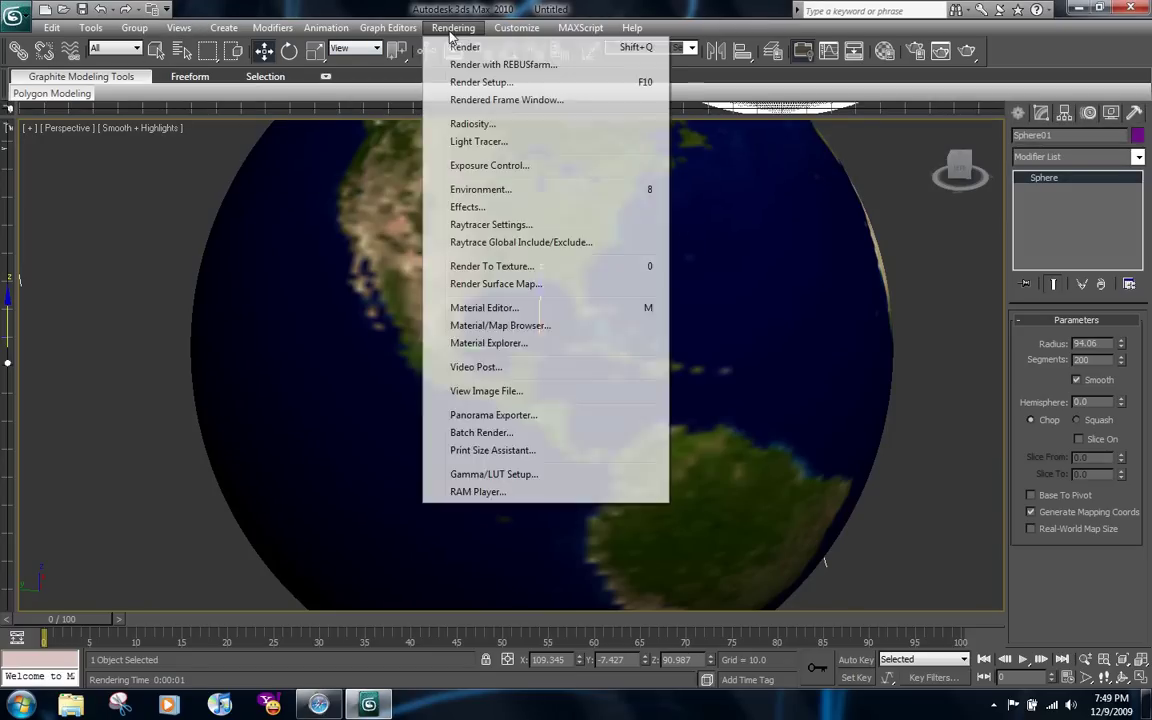
{"action": "left_click", "coordinate": [487, 189]}
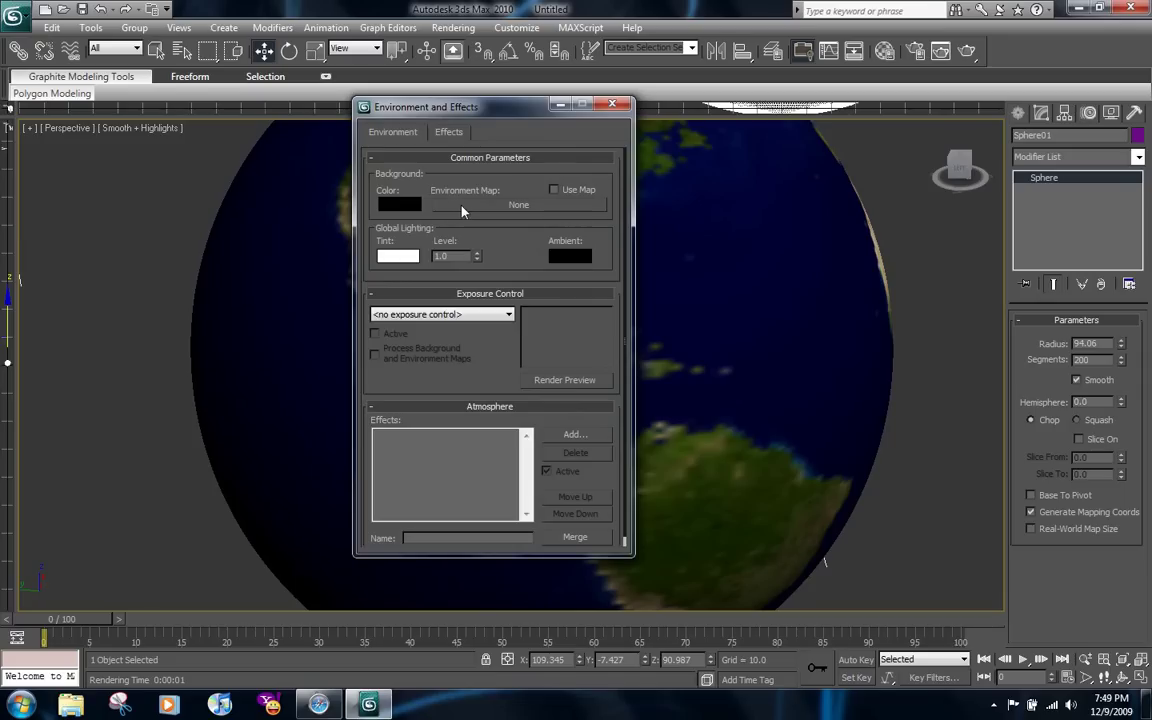
{"action": "left_click", "coordinate": [462, 208]}
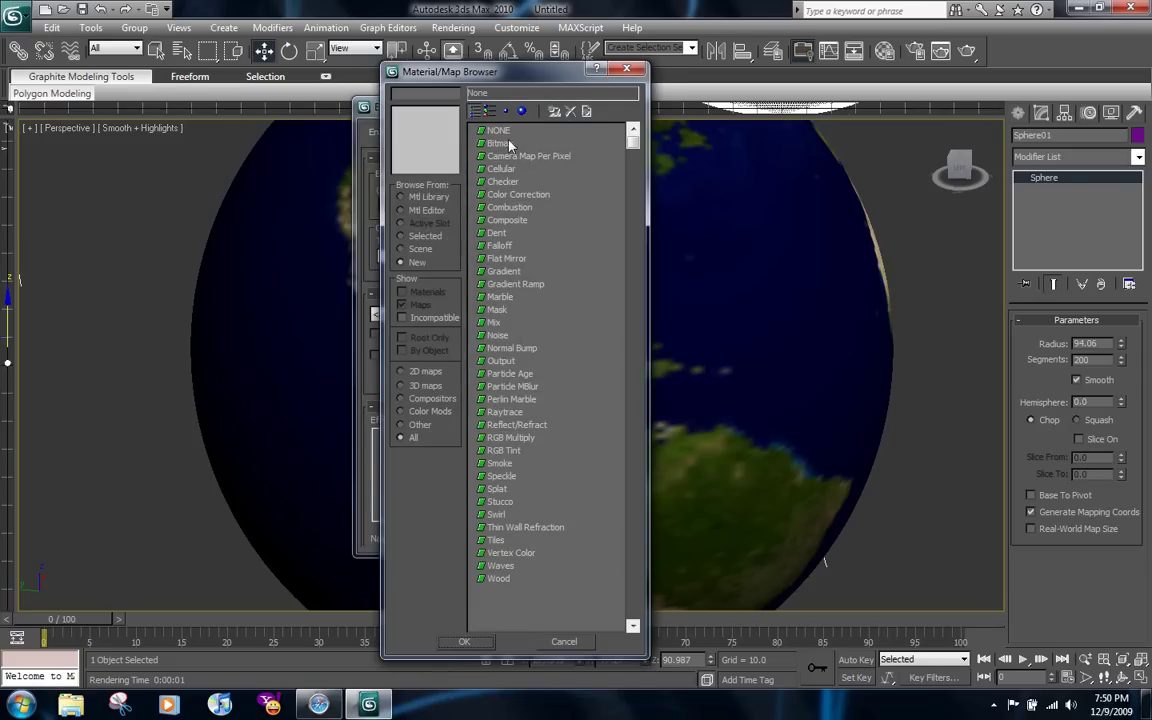
{"action": "double_click", "coordinate": [500, 143]}
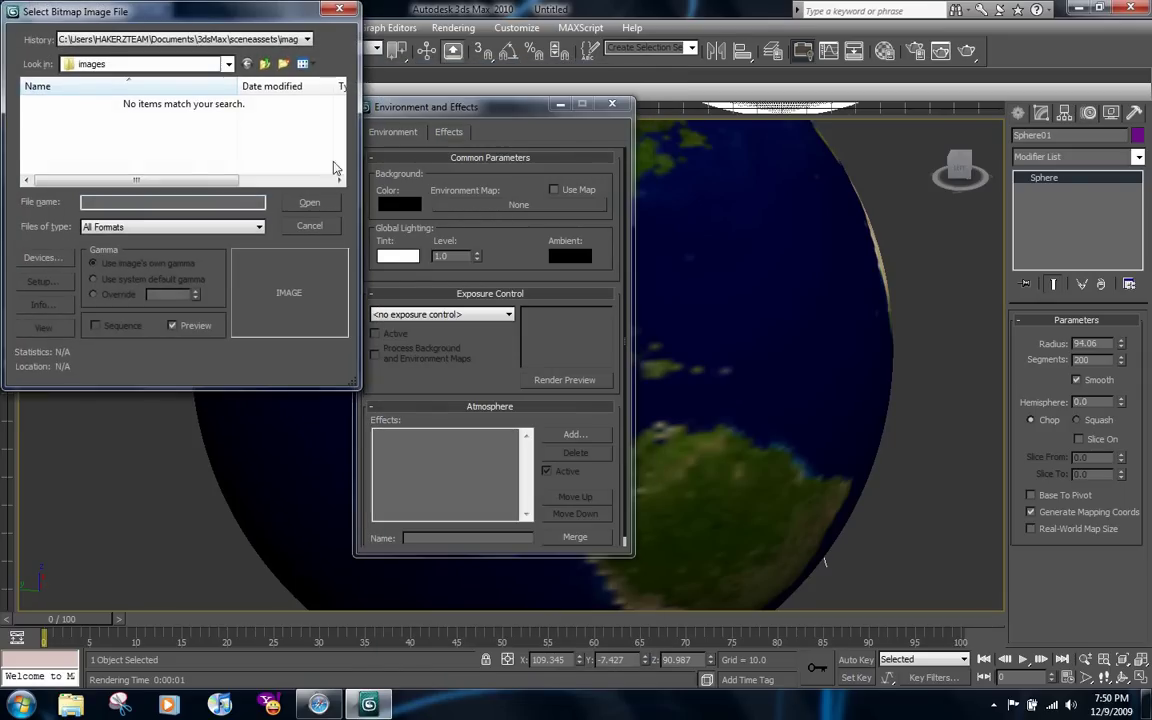
{"action": "left_click", "coordinate": [207, 64]}
{"action": "left_click", "coordinate": [160, 93]}
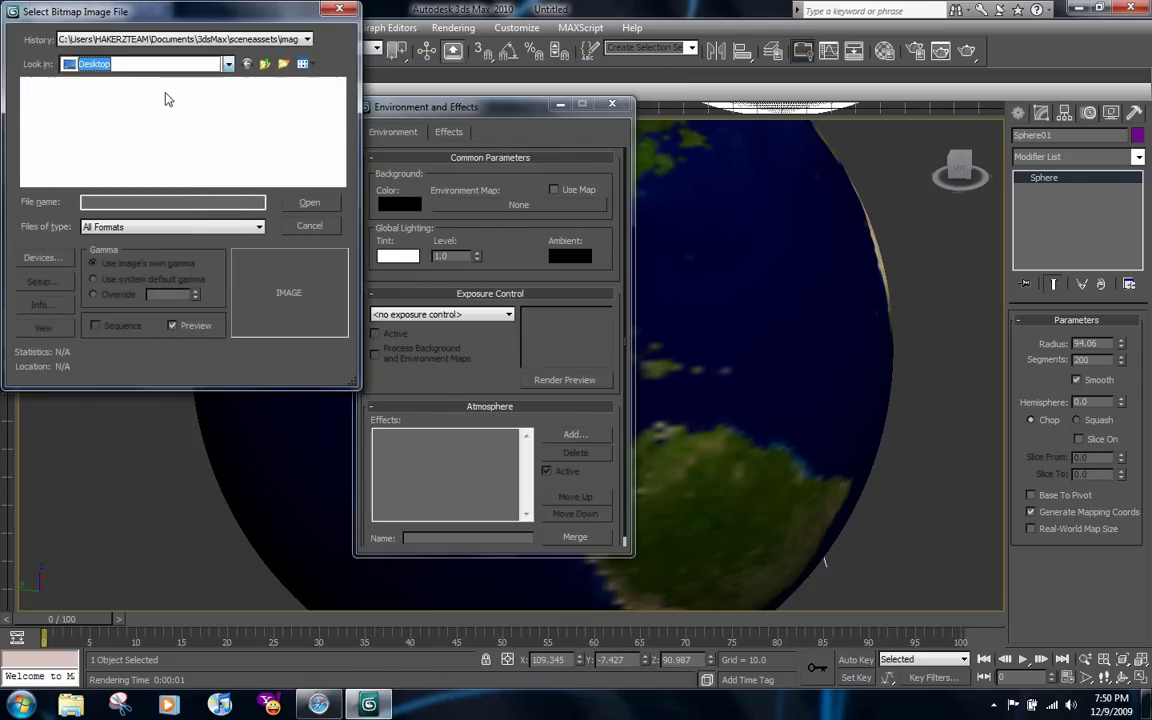
{"action": "scroll", "coordinate": [166, 178], "scroll_direction": "down", "scroll_amount": 3}
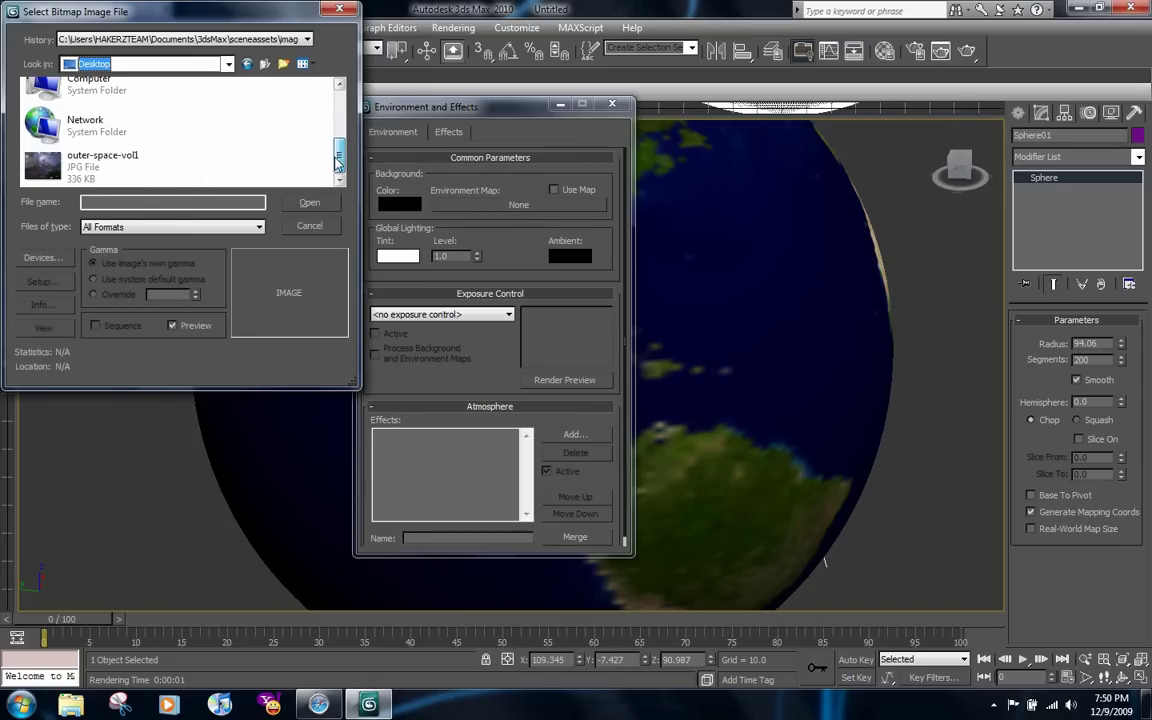
{"action": "double_click", "coordinate": [166, 178]}
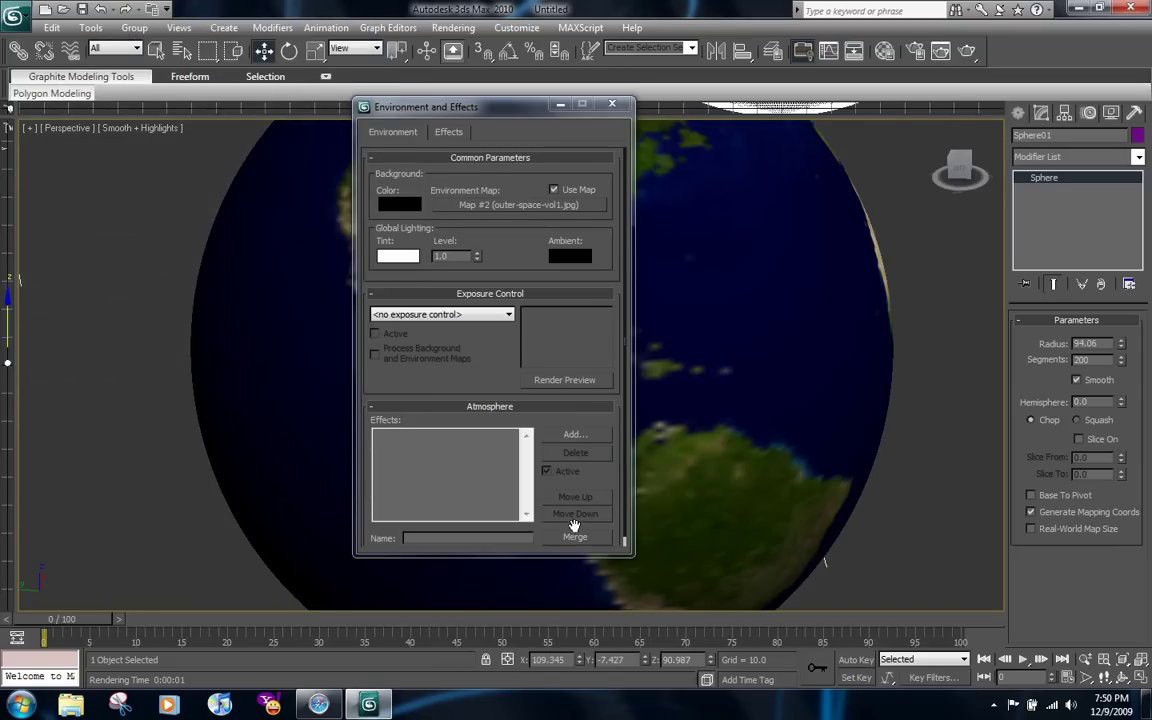
{"action": "left_click", "coordinate": [612, 104]}
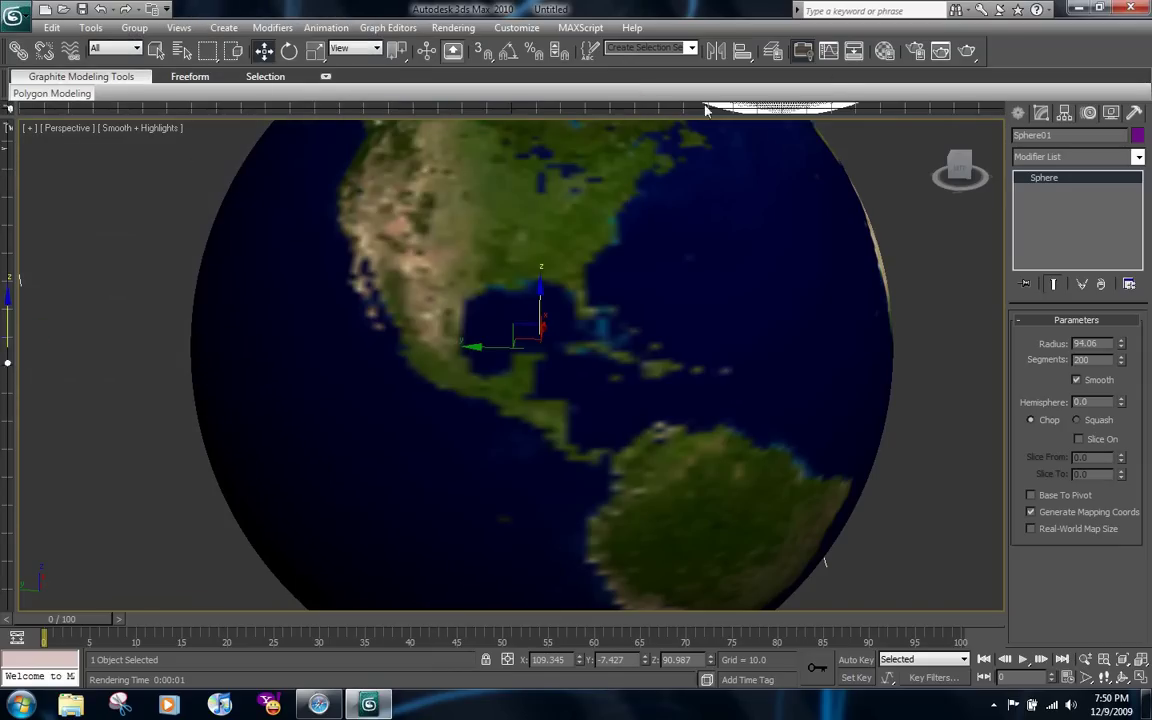
{"action": "left_click", "coordinate": [964, 54]}
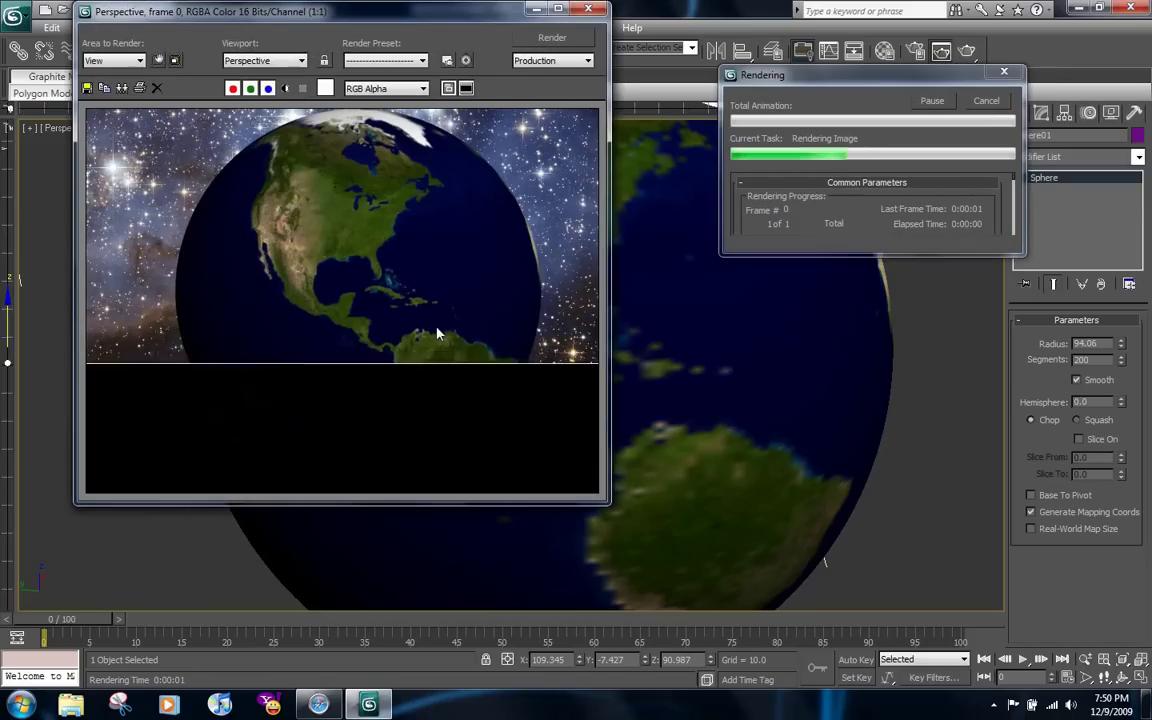
{"action": "left_click", "coordinate": [588, 10]}
{"action": "middle_click_drag", "start_coordinate": [586, 241], "coordinate": [586, 259]}
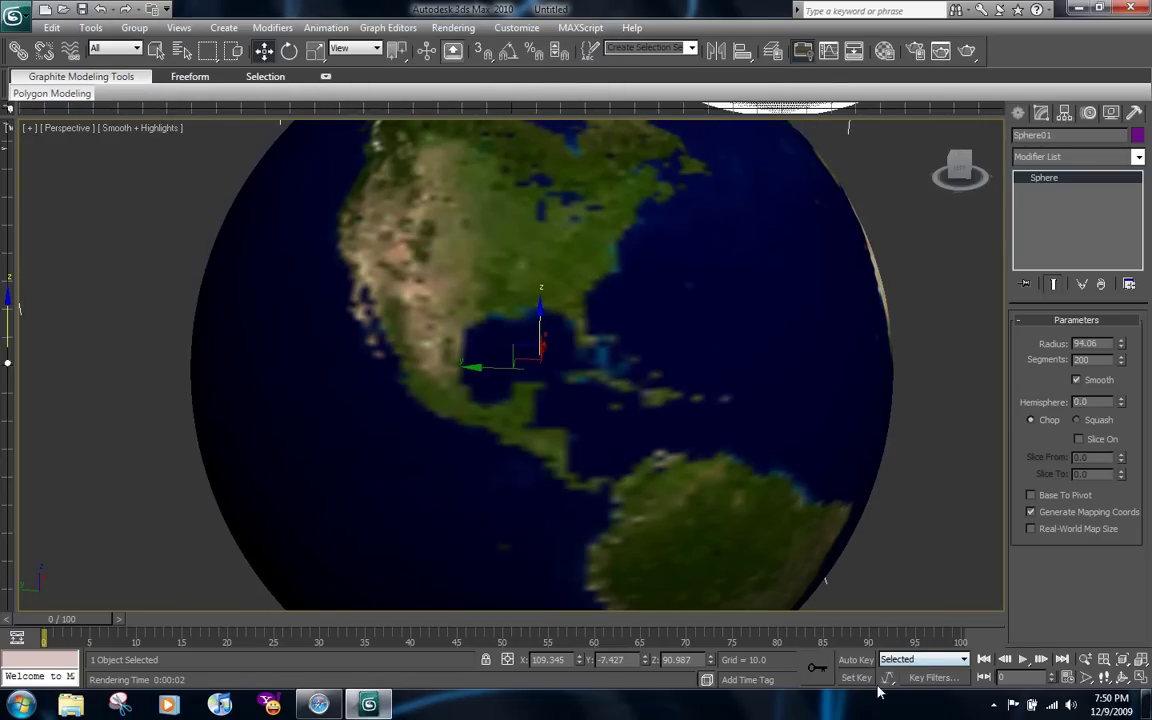
Step: Re-scale the animation time in Time Configuration to a length of 400 frames
{"action": "left_click", "coordinate": [1068, 677]}
{"action": "left_click", "coordinate": [516, 399]}
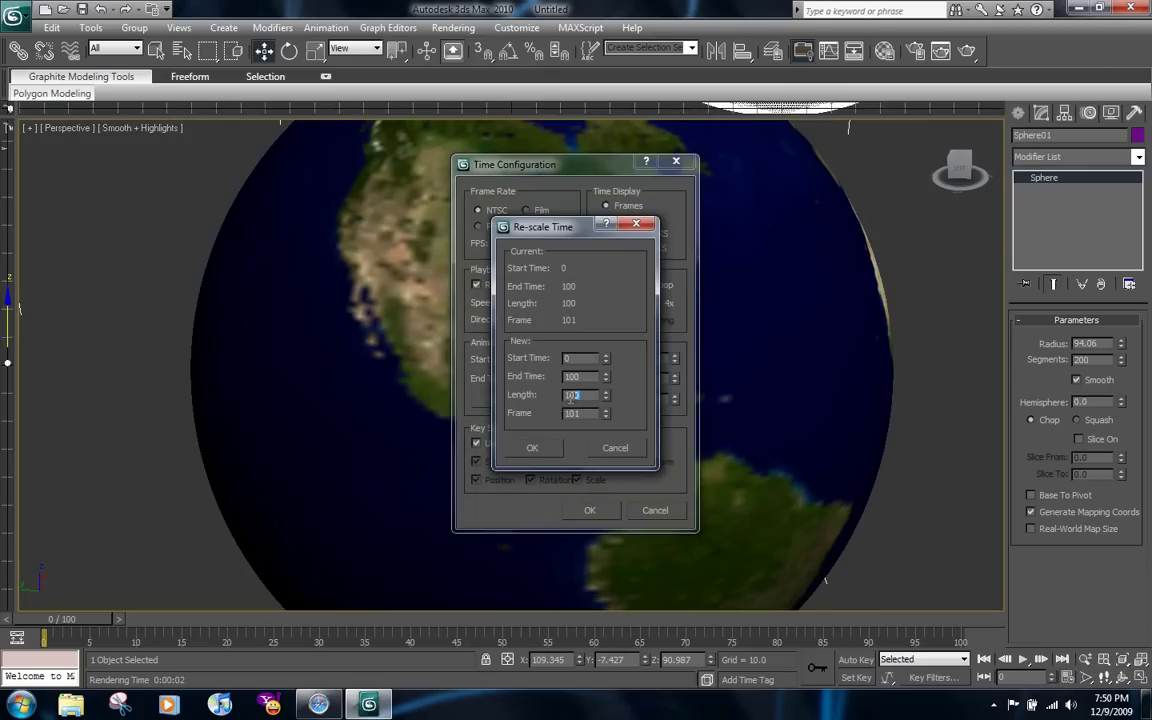
{"action": "type", "text": "400"}
{"action": "left_click", "coordinate": [535, 449]}
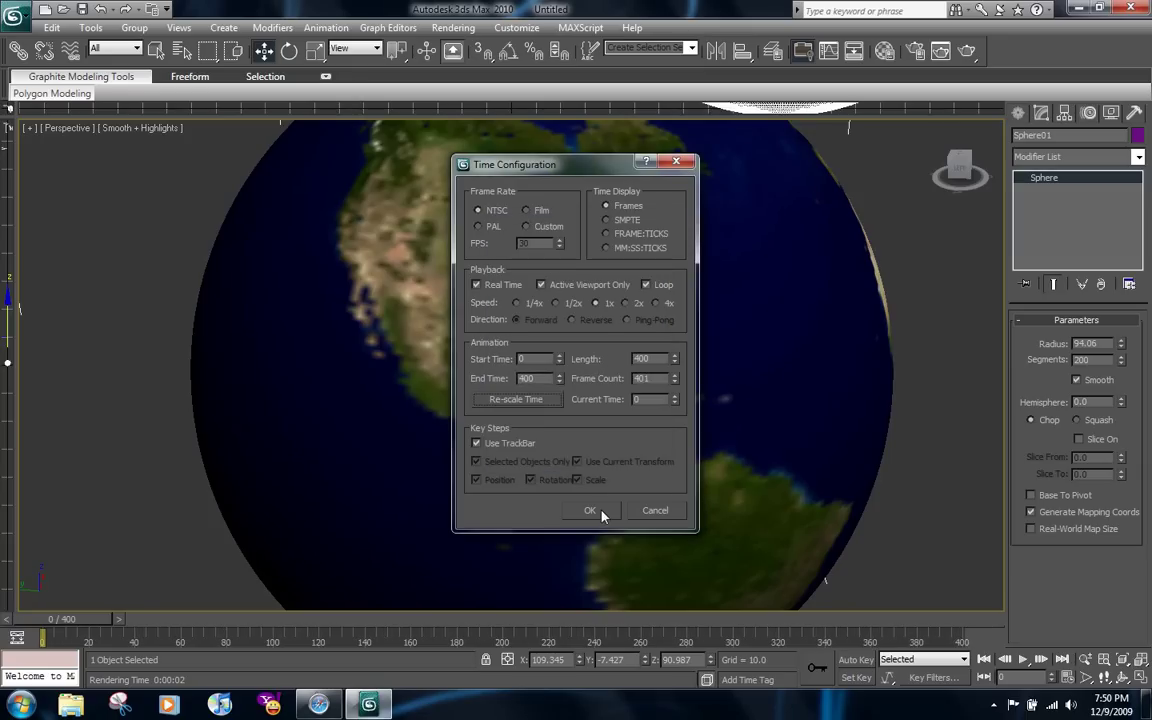
{"action": "left_click", "coordinate": [592, 510]}
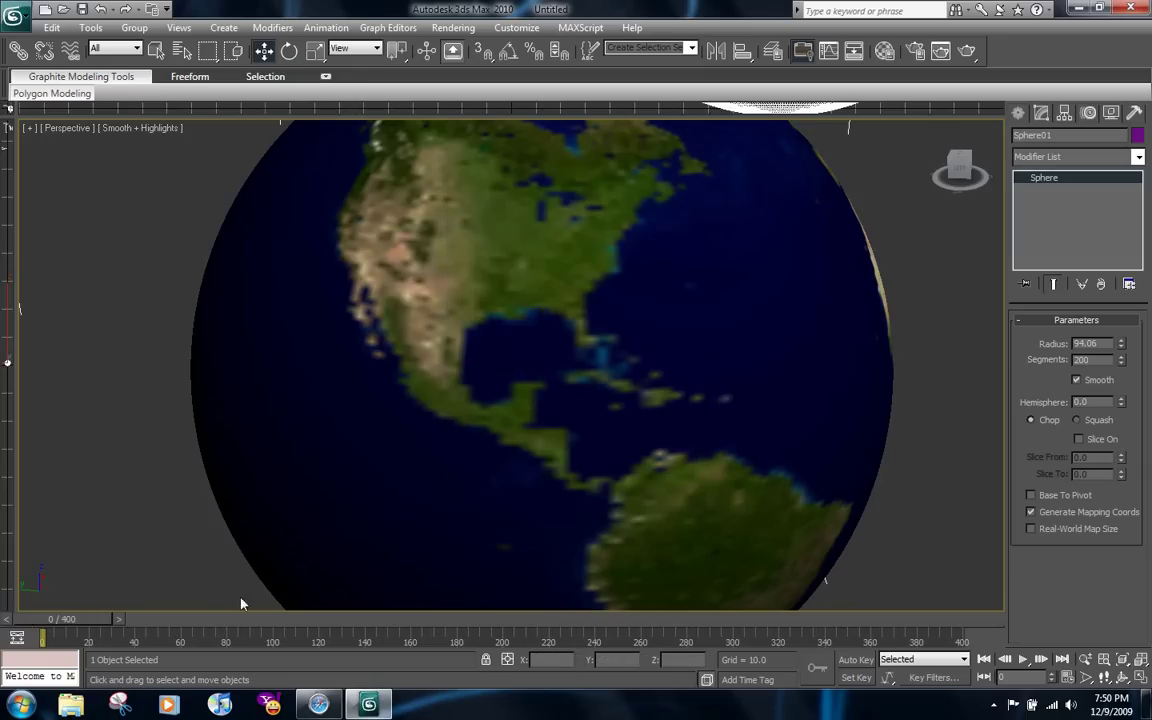
Step: Search Google Images for 'chrome' and open the 800x600 chrome spheres image at full size
{"action": "mouse_move", "coordinate": [318, 705]}
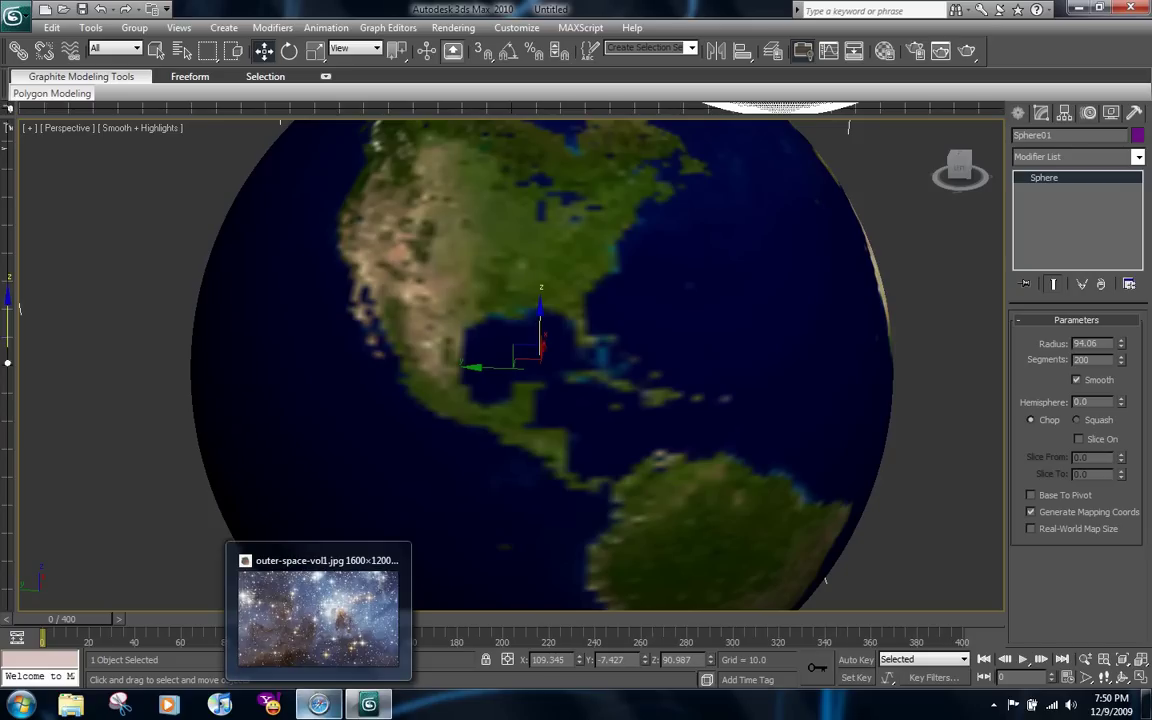
{"action": "left_click", "coordinate": [320, 705]}
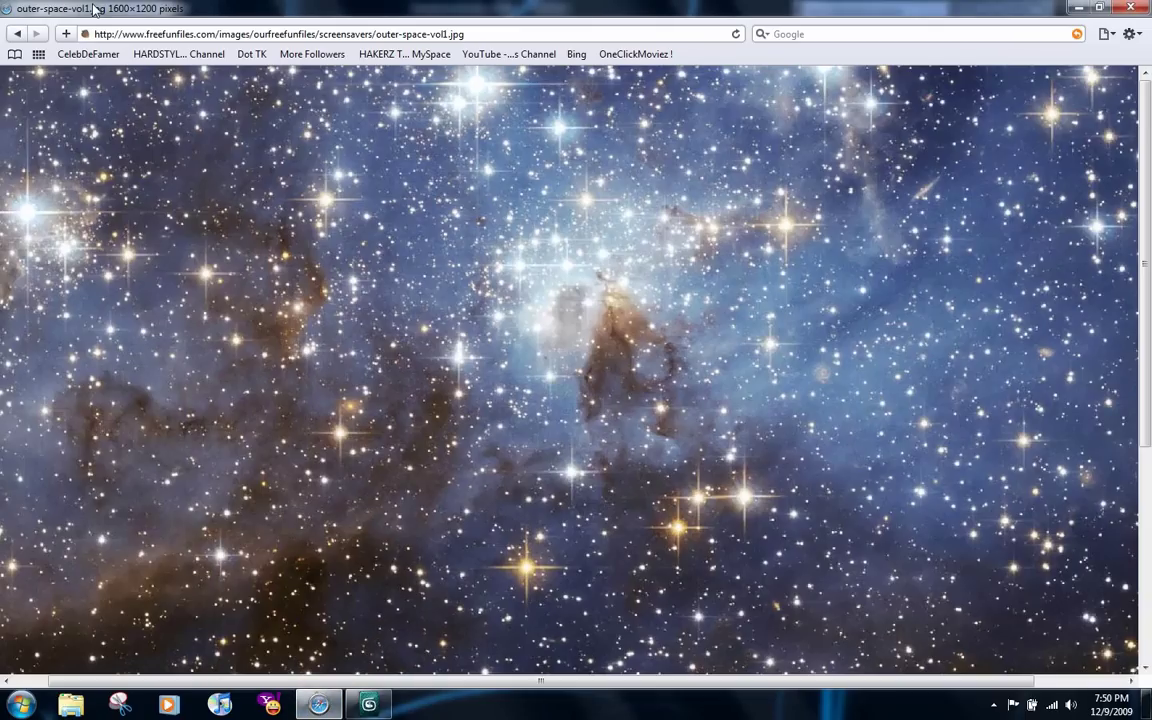
{"action": "left_click", "coordinate": [33, 34]}
{"action": "left_click", "coordinate": [33, 34]}
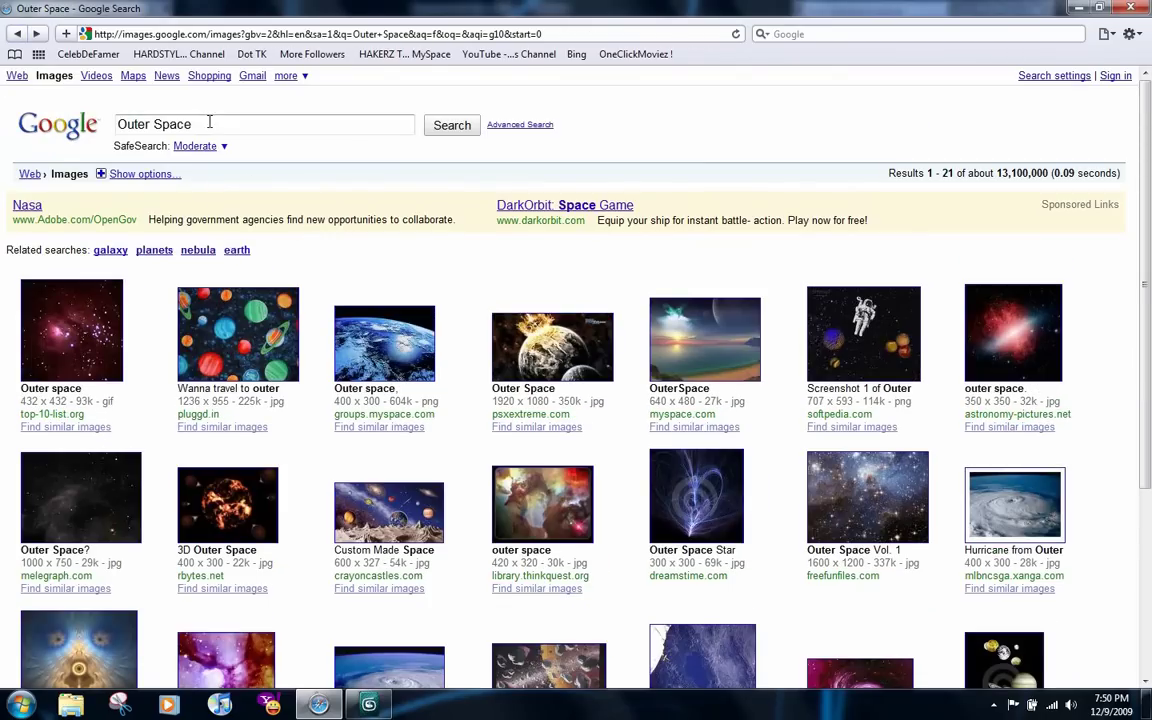
{"action": "triple_click", "coordinate": [231, 123]}
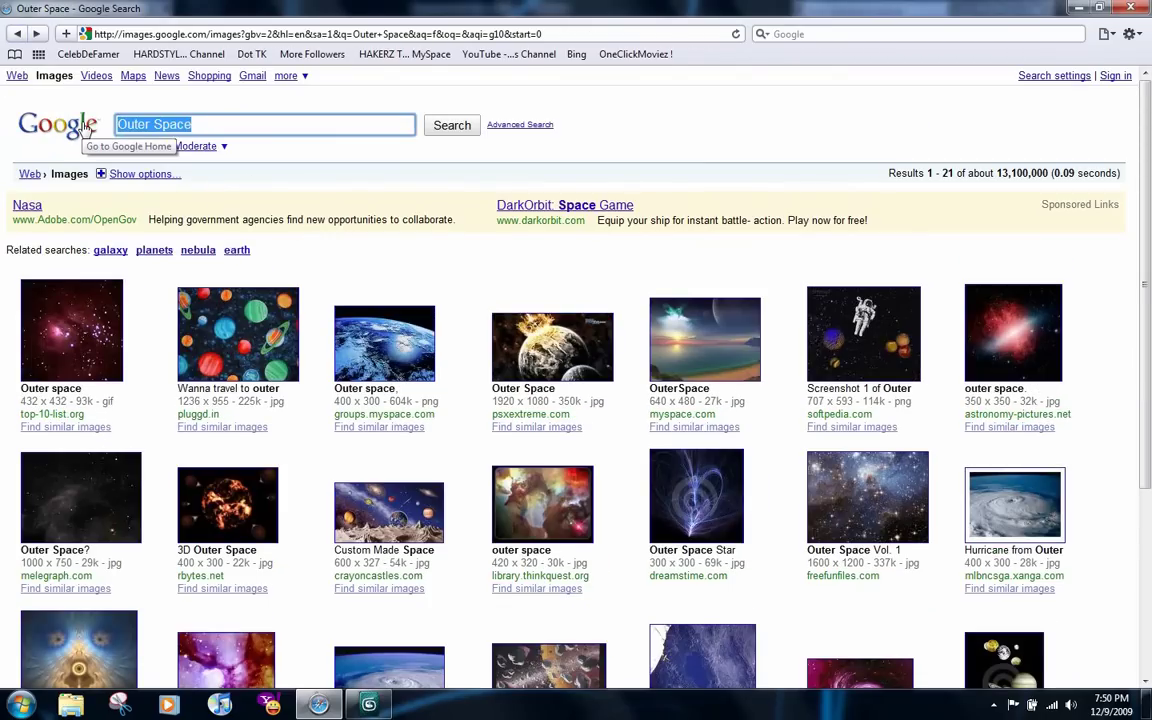
{"action": "type", "text": "chrome"}
{"action": "key", "text": "Return"}
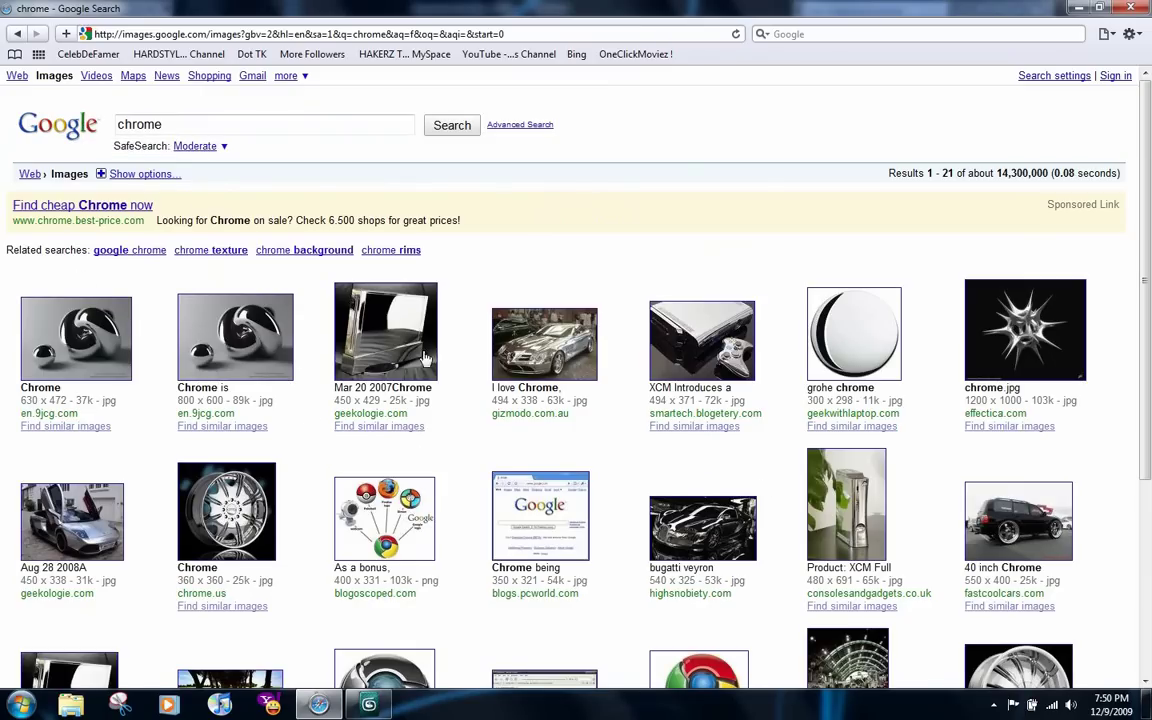
{"action": "left_click", "coordinate": [220, 300]}
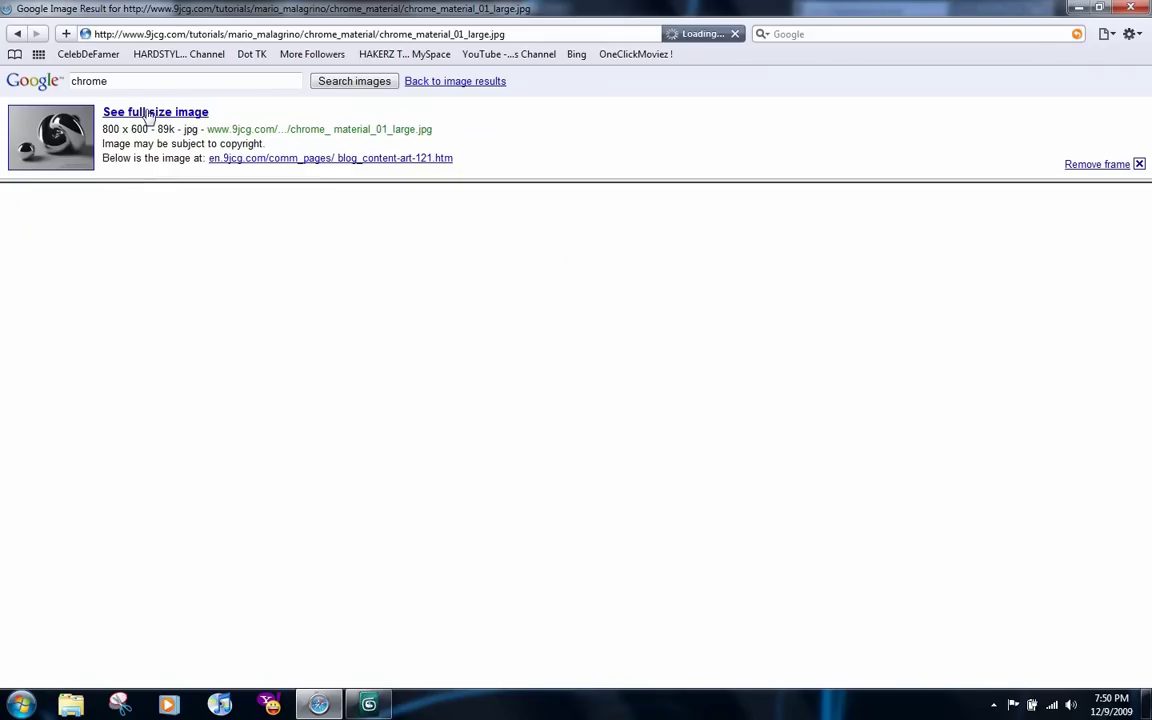
{"action": "left_click", "coordinate": [150, 112]}
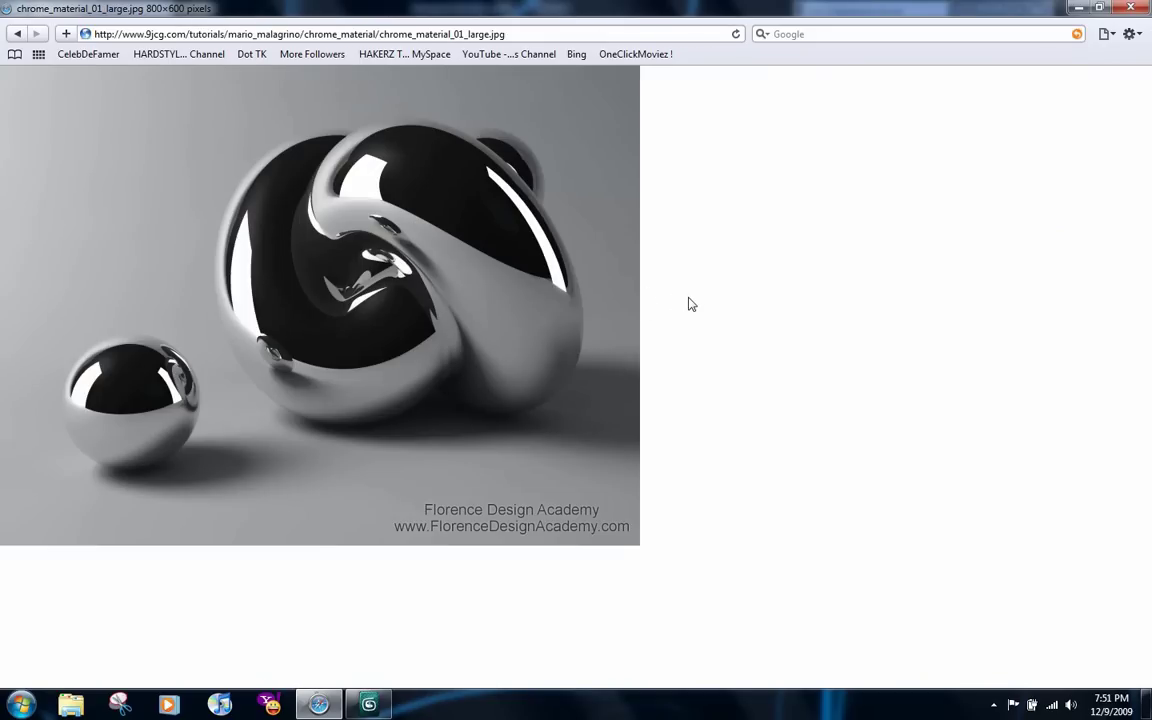
Step: Return to 3ds Max and deselect the globe
{"action": "left_click", "coordinate": [352, 640]}
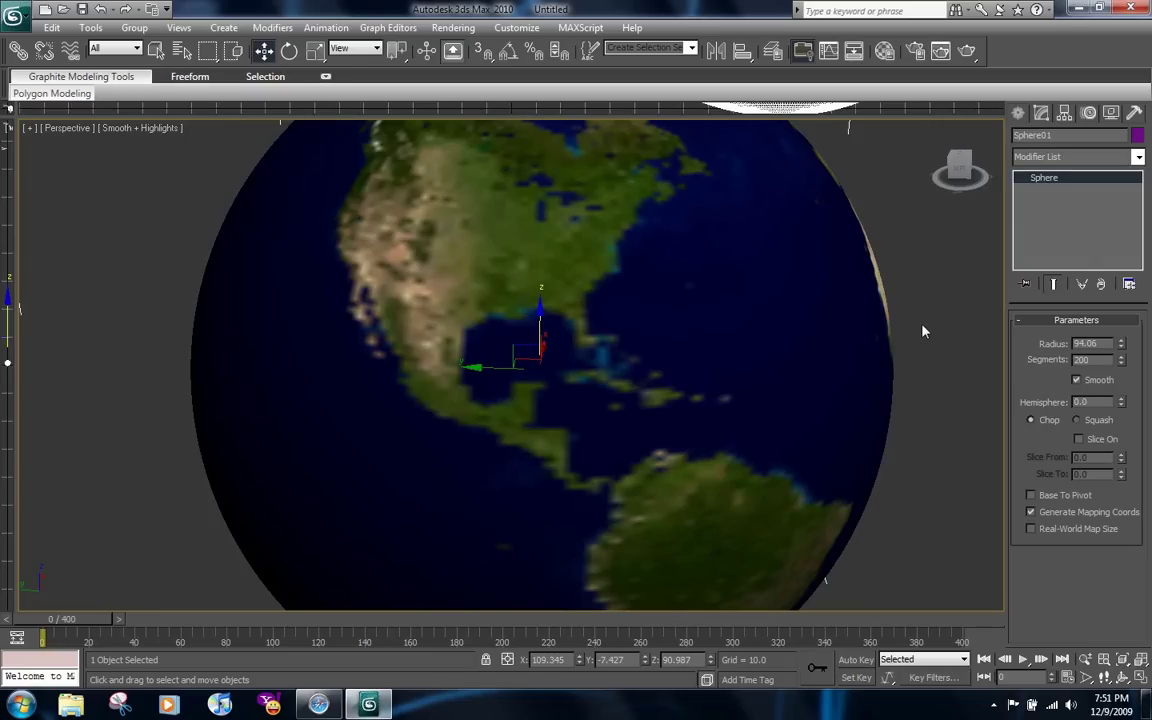
{"action": "left_click", "coordinate": [913, 295]}
{"action": "scroll", "coordinate": [913, 295], "scroll_direction": "down", "scroll_amount": 4}
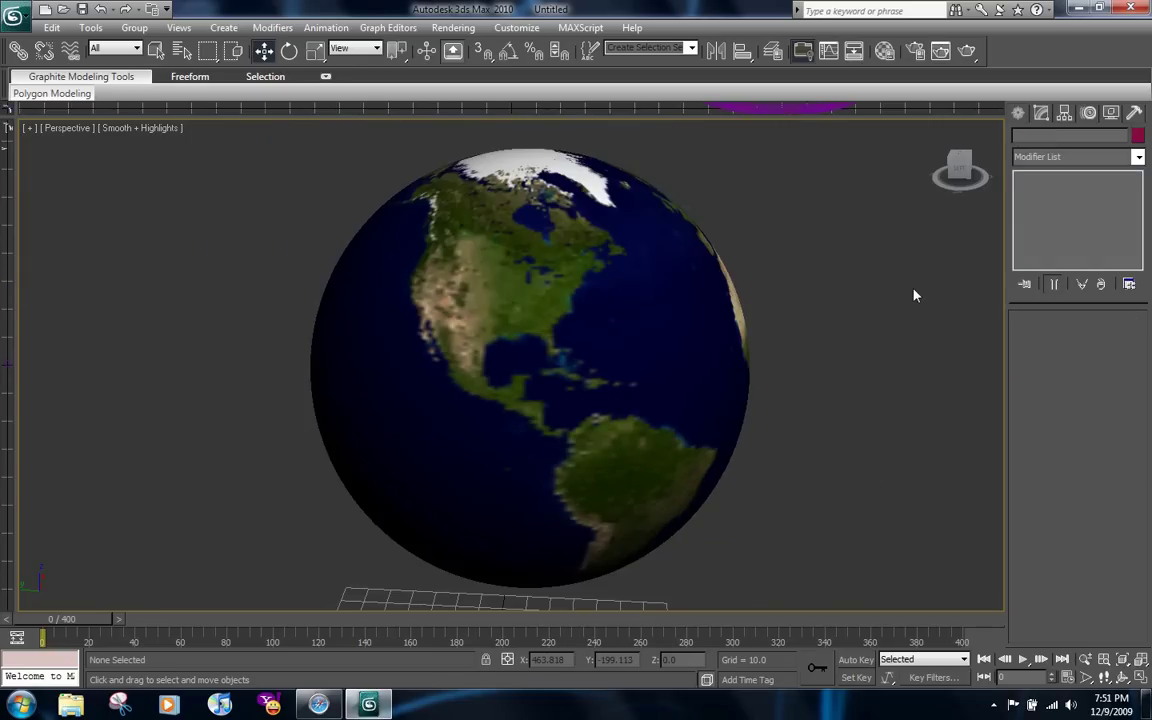
Step: Create an Arial text shape 'HAKERZ TEAM' at size 46 beside the globe
{"action": "left_click", "coordinate": [1018, 113]}
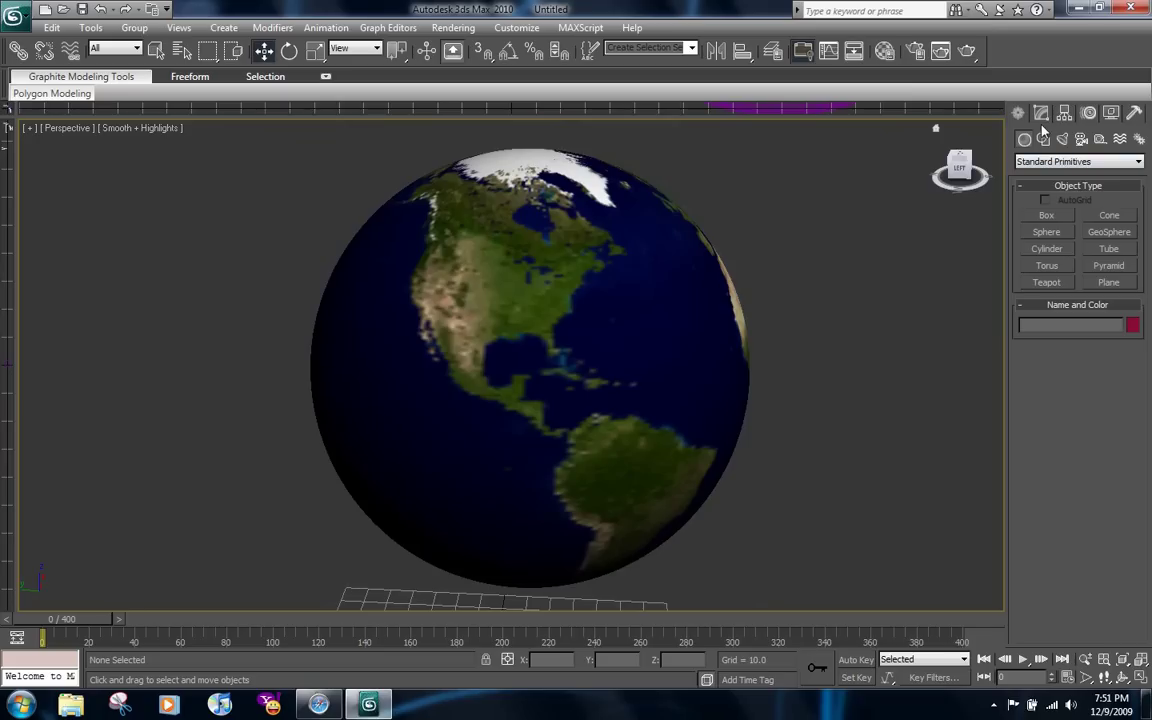
{"action": "left_click", "coordinate": [1043, 139]}
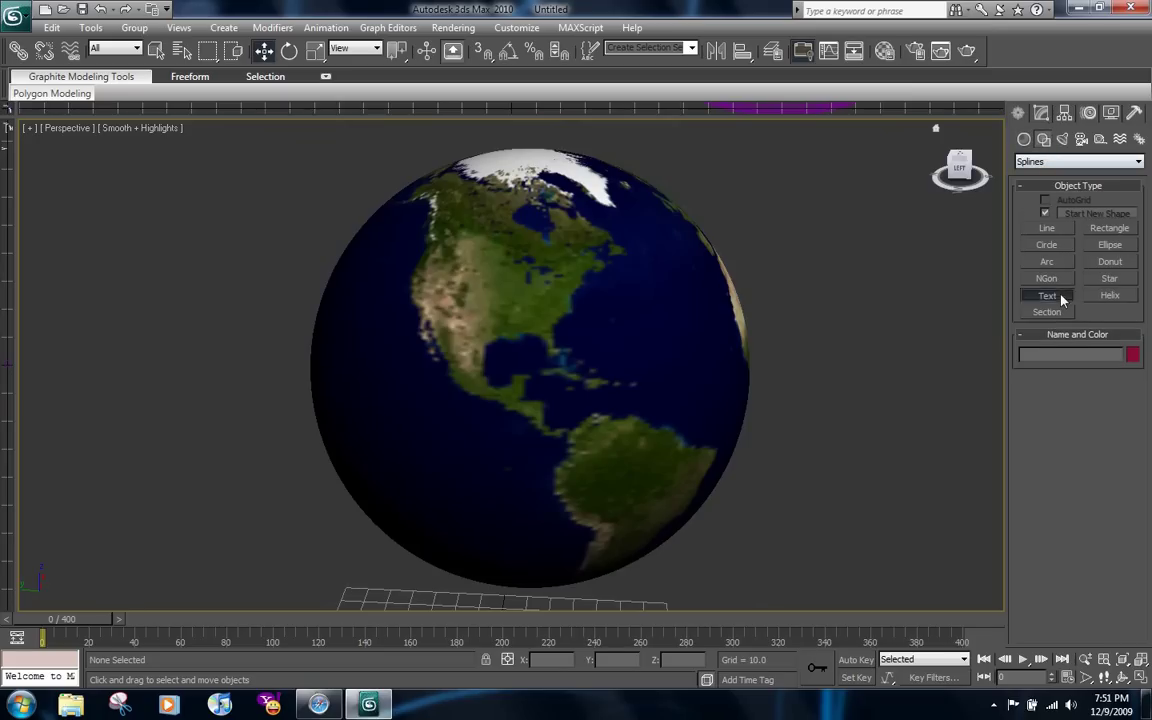
{"action": "left_click", "coordinate": [1047, 296]}
{"action": "left_click_drag", "start_coordinate": [1062, 530], "coordinate": [983, 532]}
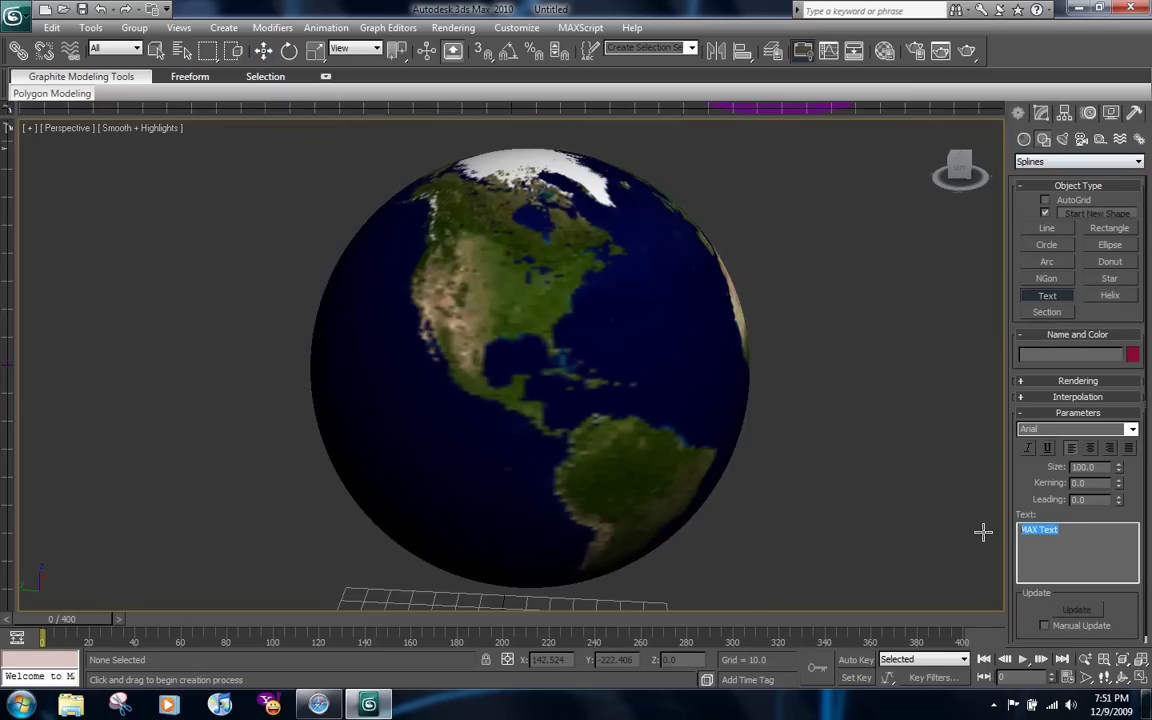
{"action": "type", "text": "HAKERZ TEAM"}
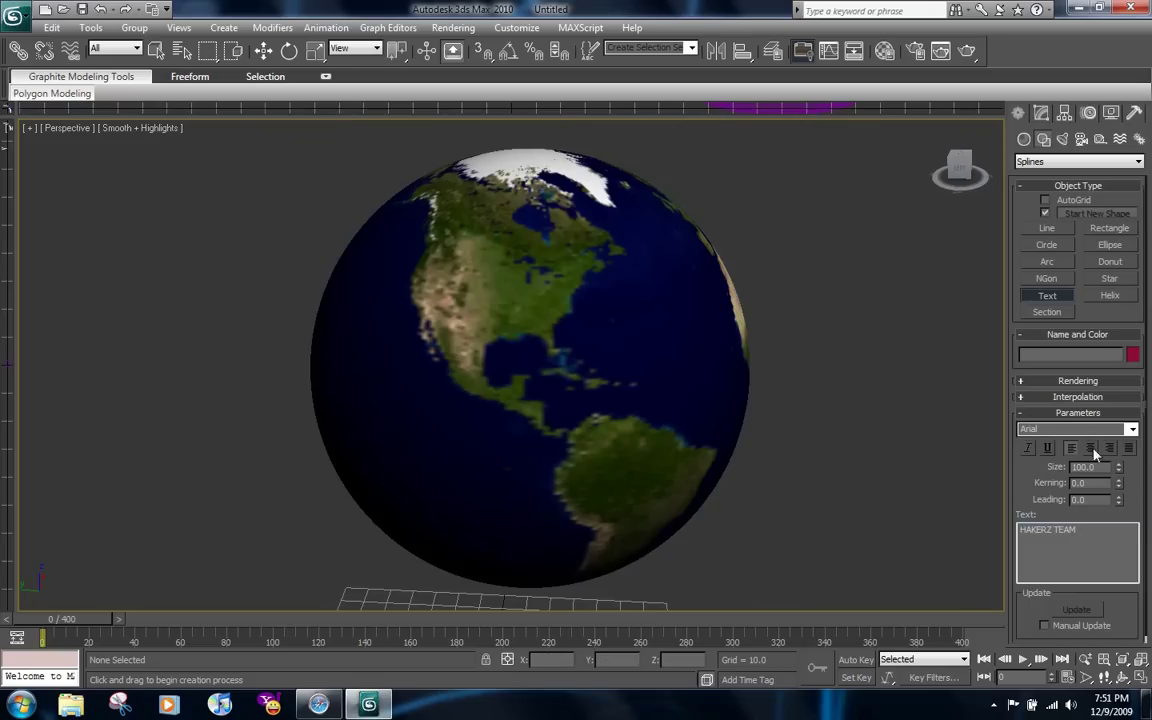
{"action": "left_click_drag", "start_coordinate": [1118, 467], "coordinate": [1120, 505]}
{"action": "left_click", "coordinate": [1132, 429]}
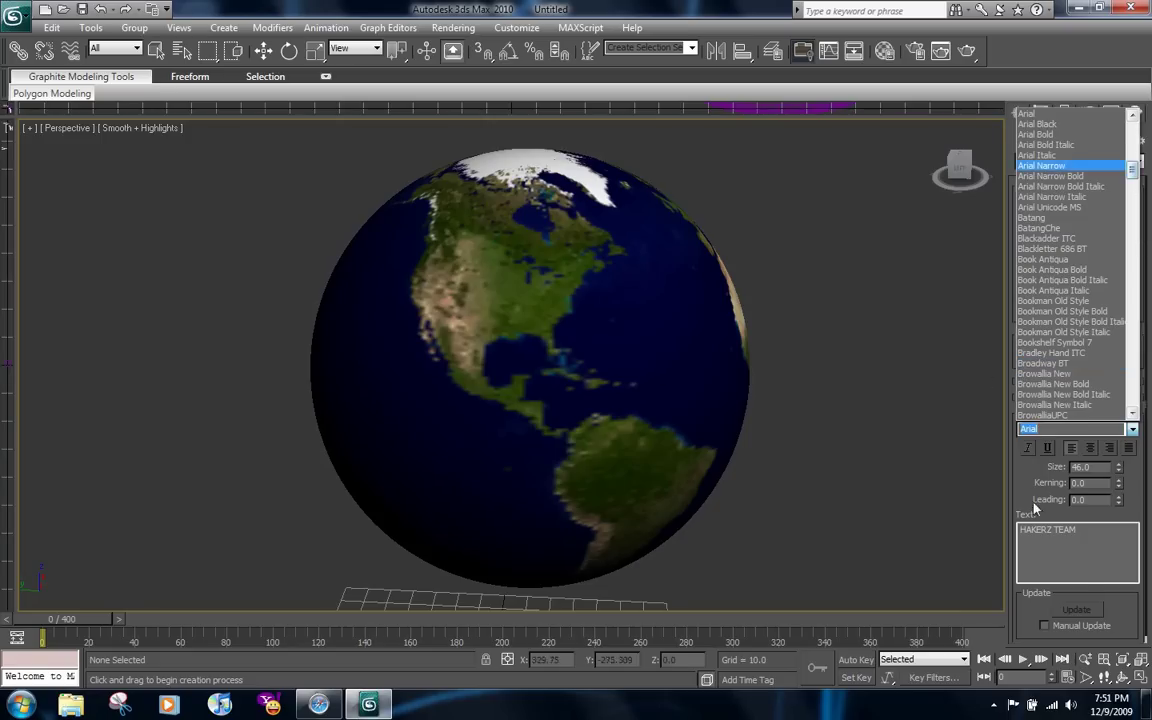
{"action": "left_click", "coordinate": [1088, 541]}
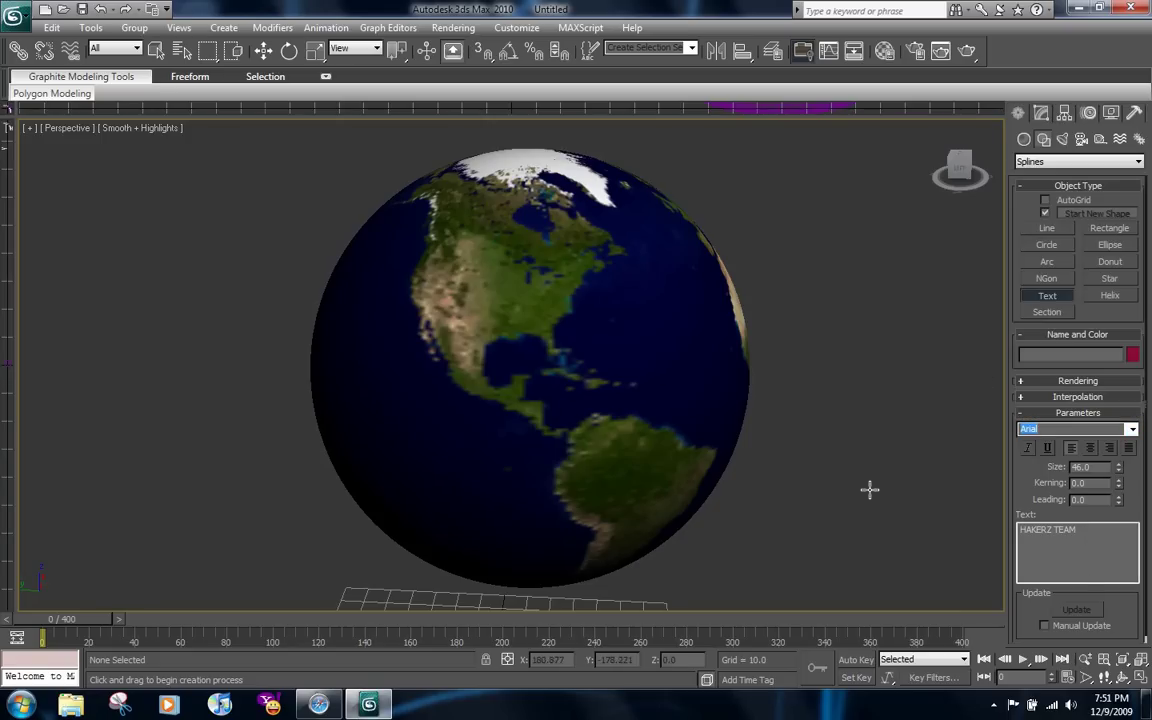
{"action": "left_click", "coordinate": [715, 440]}
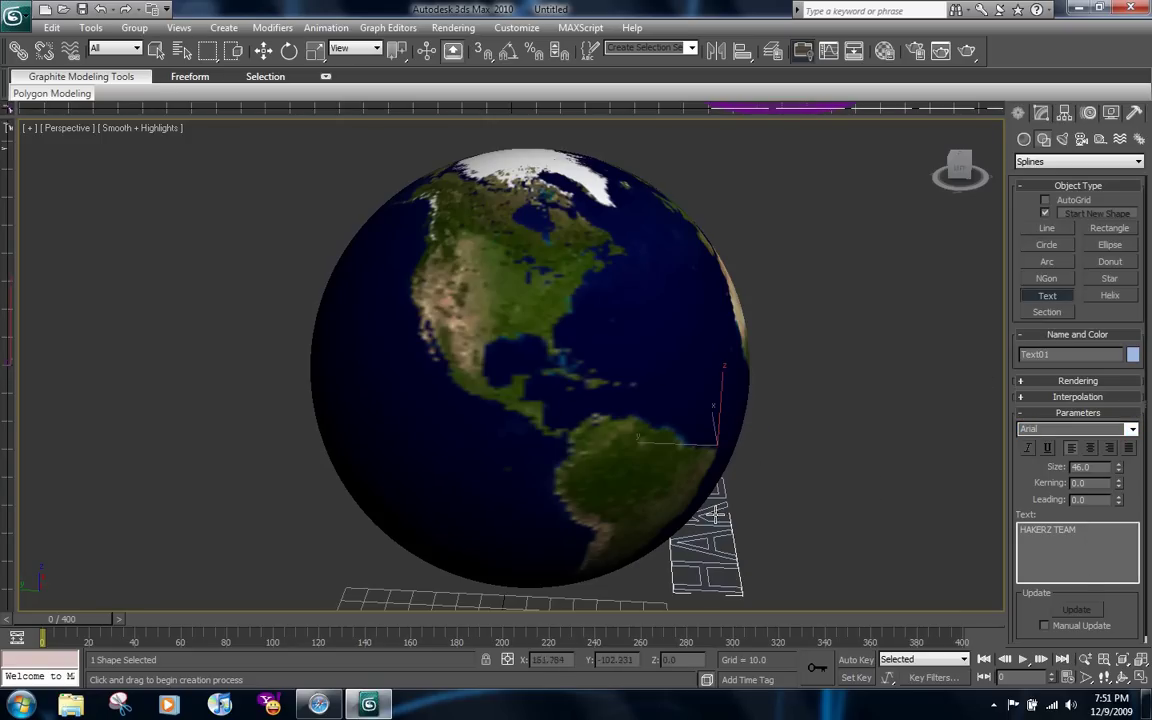
Step: Rotate the HAKERZ TEAM text about its vertical axis and tilt it upright to face the view
{"action": "middle_click_drag", "start_coordinate": [771, 509], "coordinate": [758, 429]}
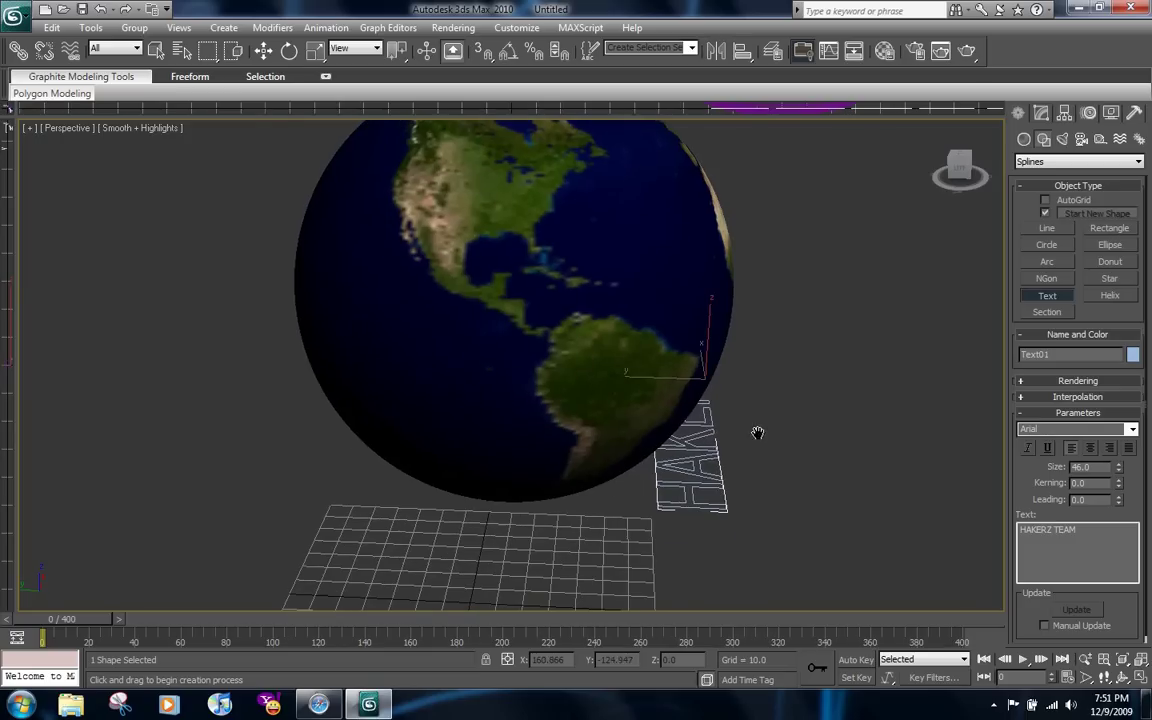
{"action": "key", "text": "w"}
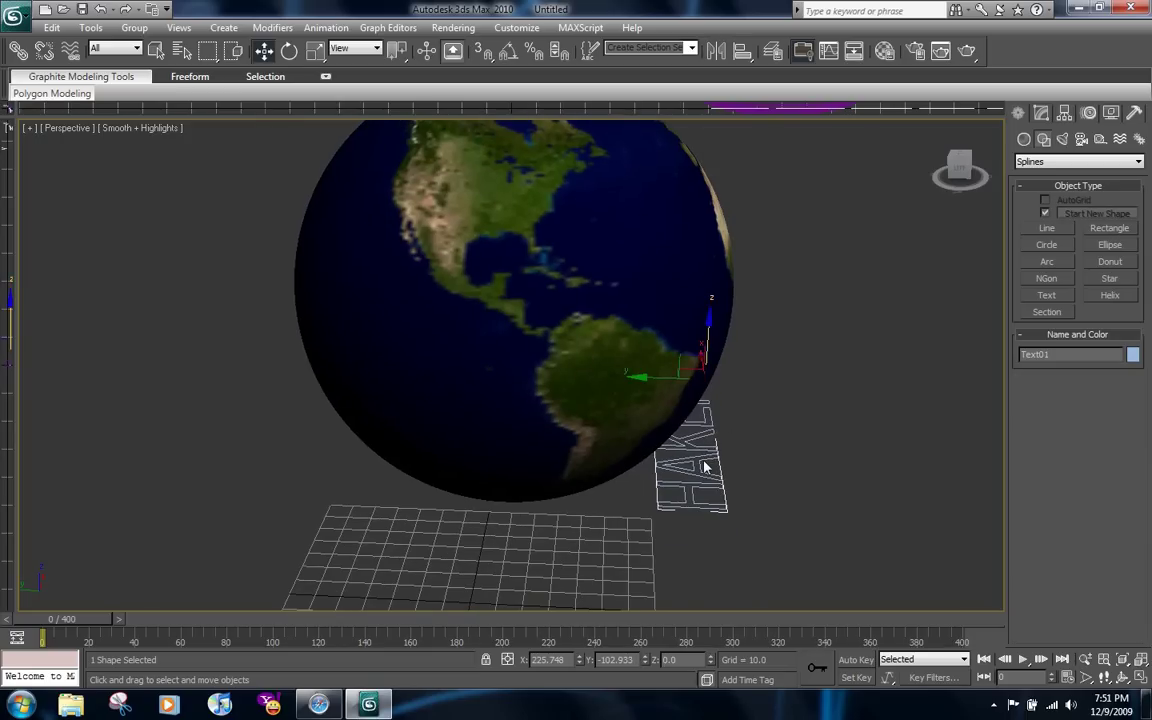
{"action": "right_click", "coordinate": [703, 461]}
{"action": "left_click", "coordinate": [710, 484]}
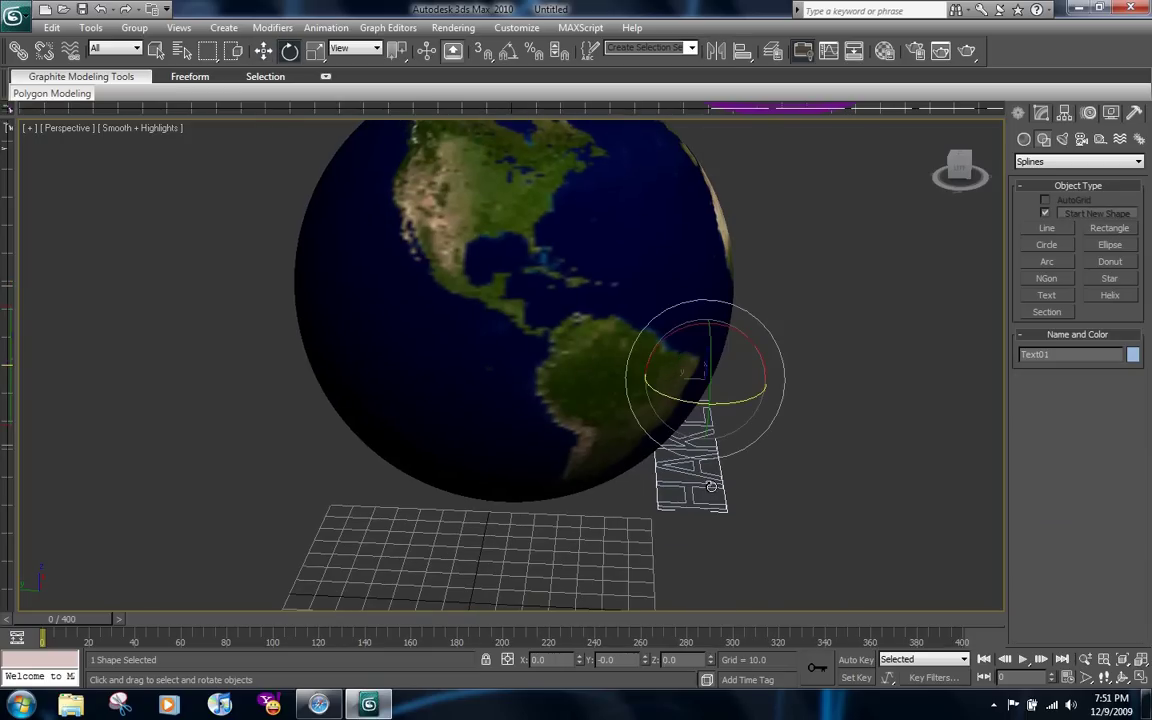
{"action": "left_click_drag", "start_coordinate": [752, 399], "coordinate": [601, 413]}
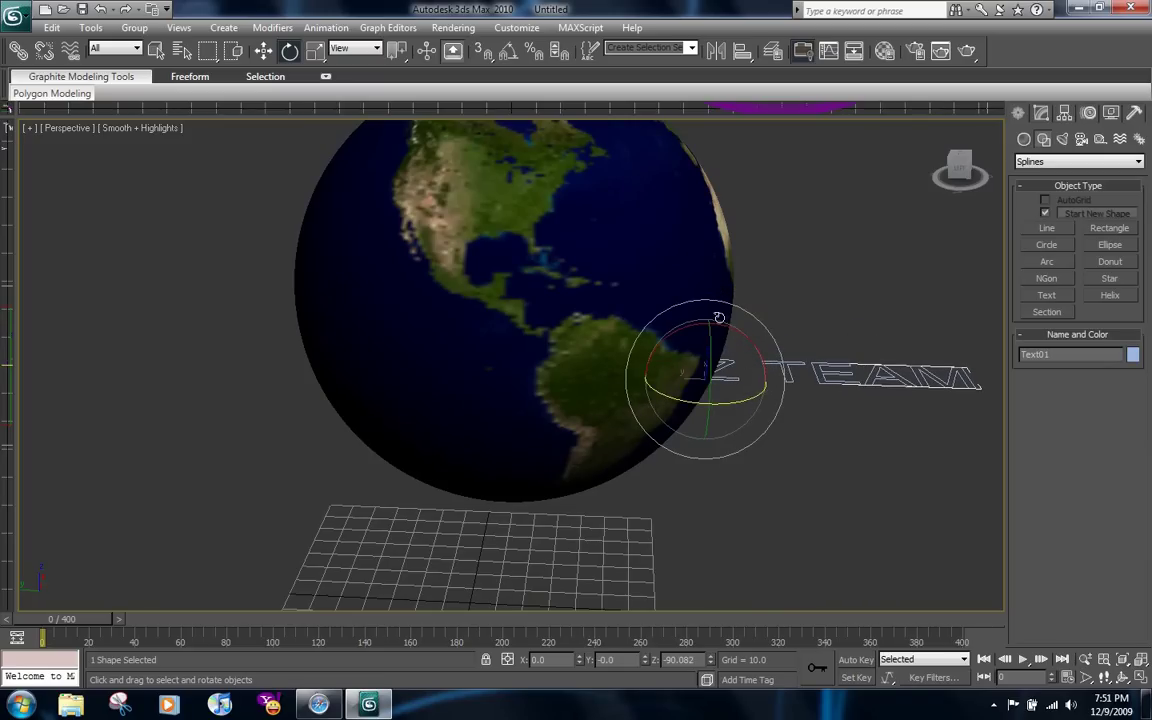
{"action": "left_click_drag", "start_coordinate": [705, 318], "coordinate": [710, 470]}
Step: Slide the text along X so it spans horizontally across the front of the globe
{"action": "right_click", "coordinate": [659, 330]}
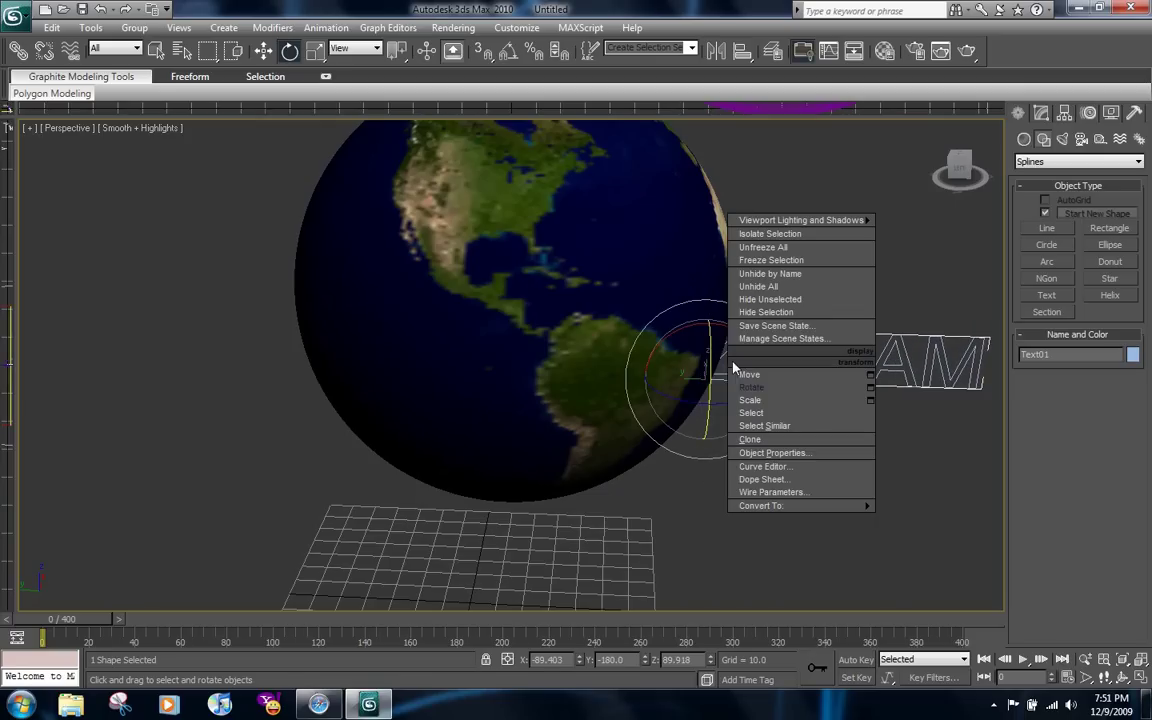
{"action": "left_click", "coordinate": [705, 350]}
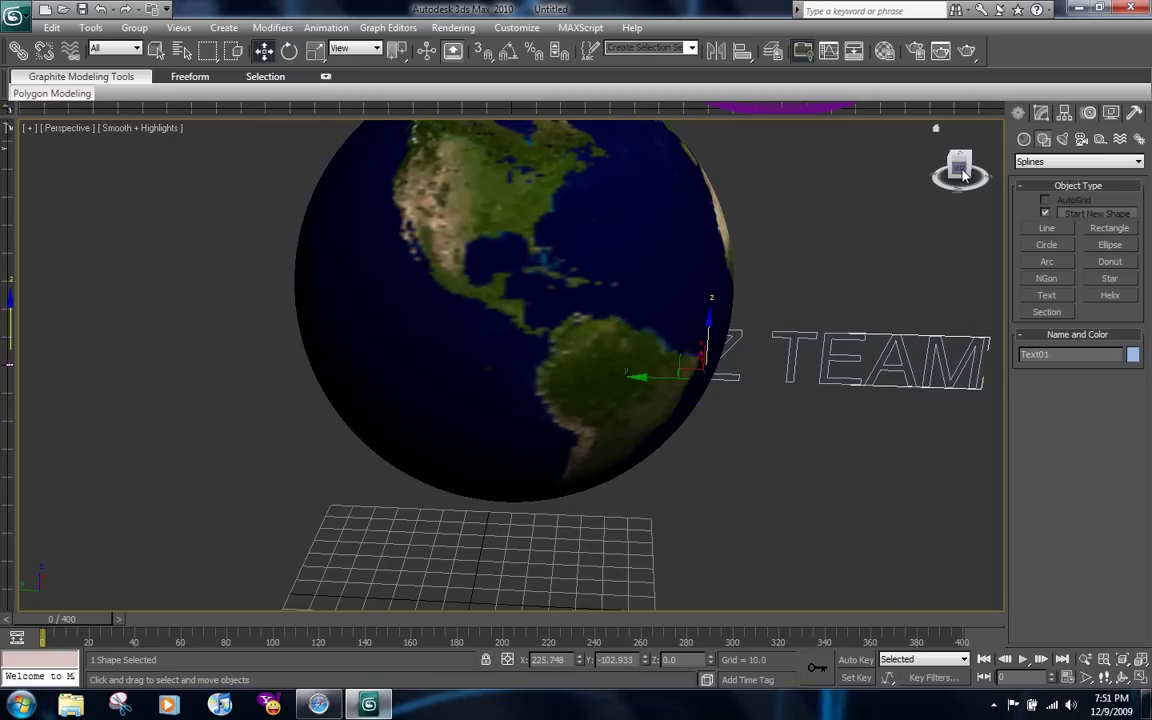
{"action": "left_click_drag", "start_coordinate": [962, 168], "coordinate": [965, 175]}
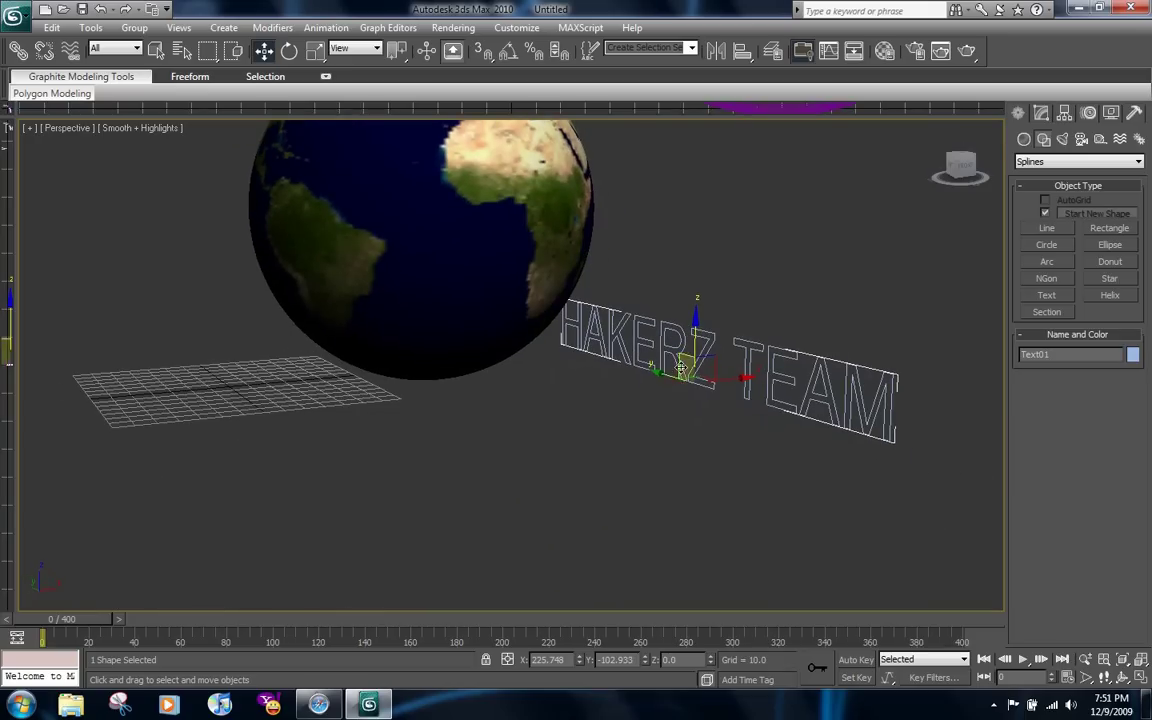
{"action": "left_click_drag", "start_coordinate": [749, 378], "coordinate": [309, 190]}
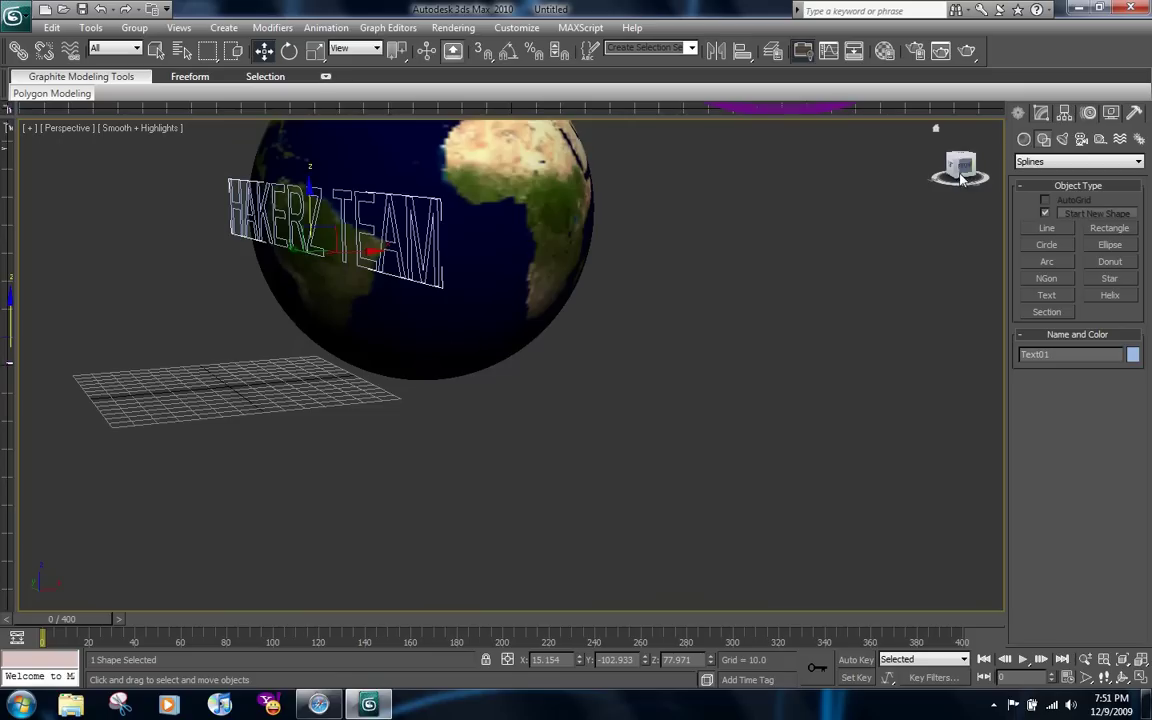
{"action": "mouse_move", "coordinate": [857, 150]}
{"action": "middle_mouse_down", "text": "alt"}
{"action": "mouse_move", "coordinate": [828, 245]}
{"action": "mouse_move", "coordinate": [860, 150]}
{"action": "middle_mouse_up", "text": "alt"}
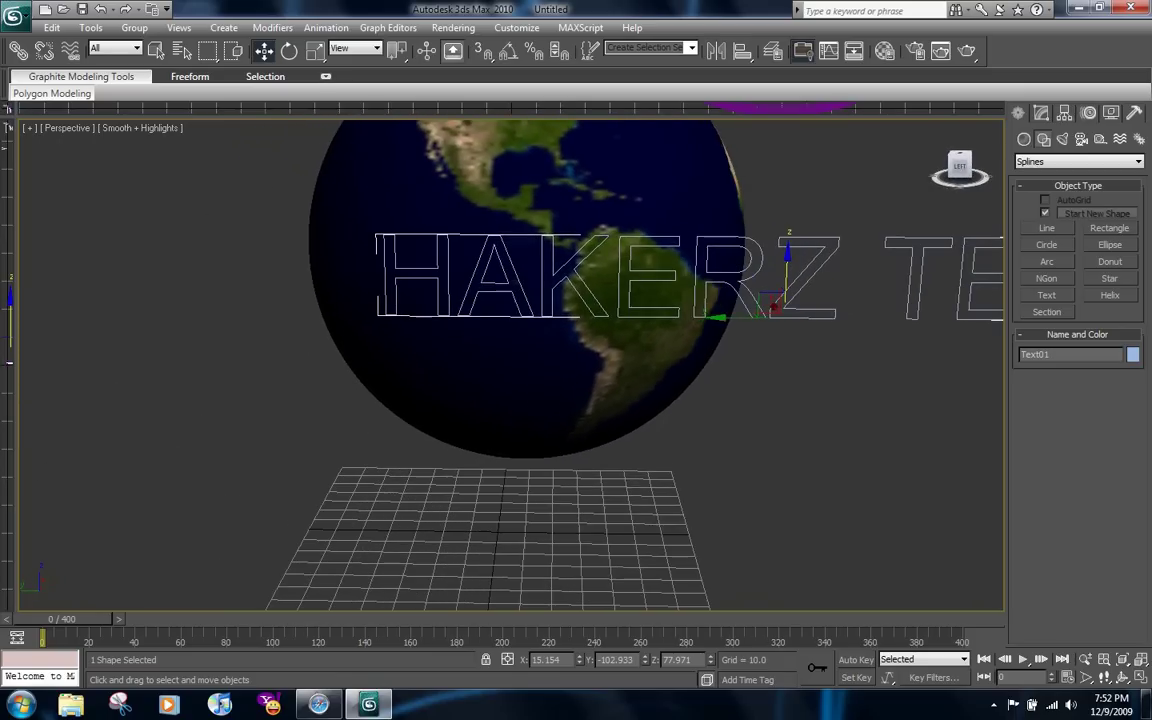
{"action": "left_click_drag", "start_coordinate": [722, 318], "coordinate": [448, 333]}
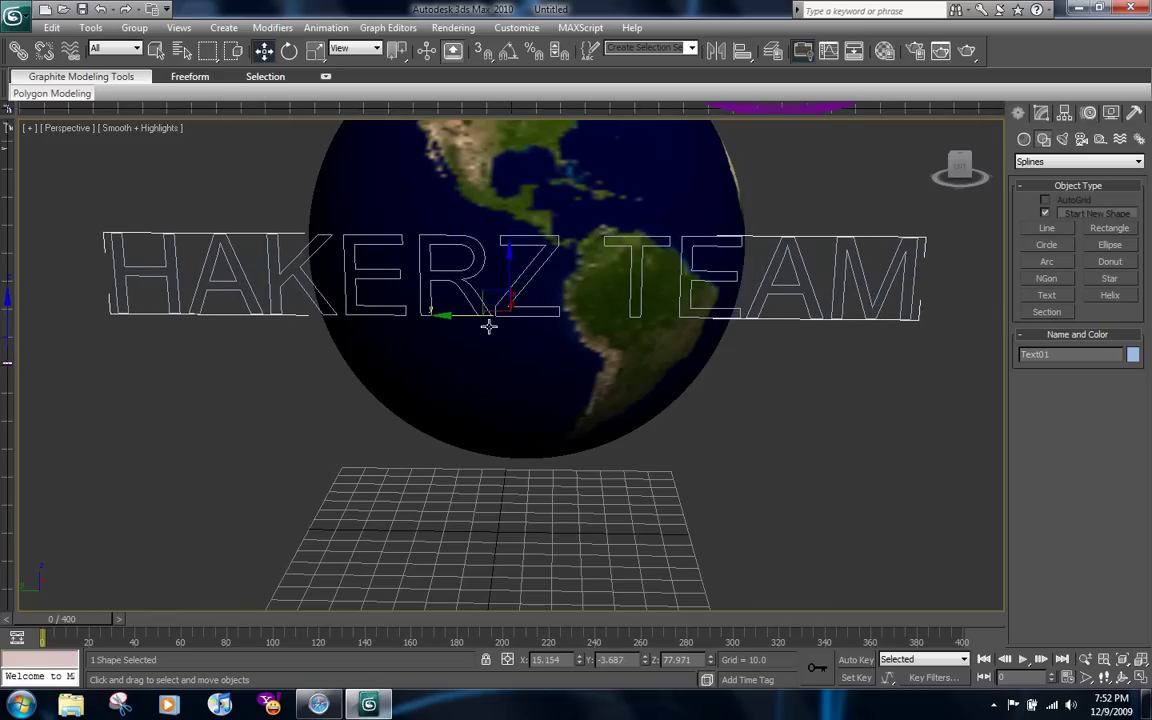
{"action": "middle_click_drag", "start_coordinate": [700, 207], "coordinate": [688, 282]}
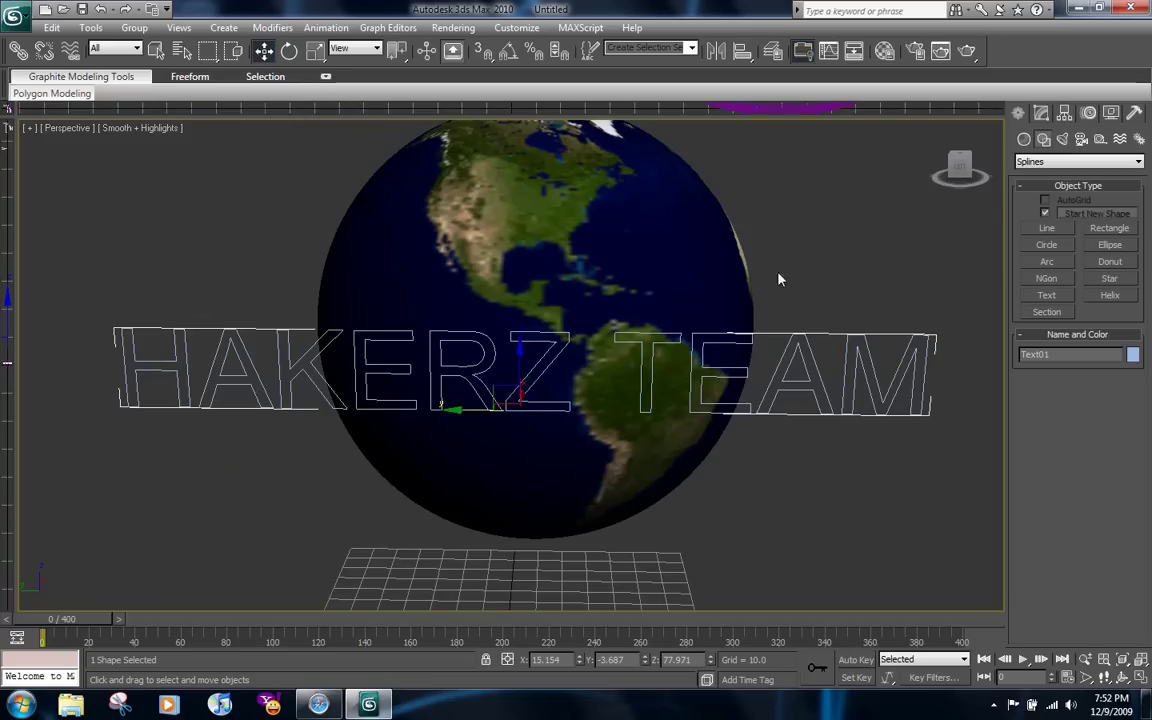
Step: Add a Bevel modifier to the text with Level 1 height 13.5 and Level 2 height 7.5
{"action": "left_click", "coordinate": [1041, 114]}
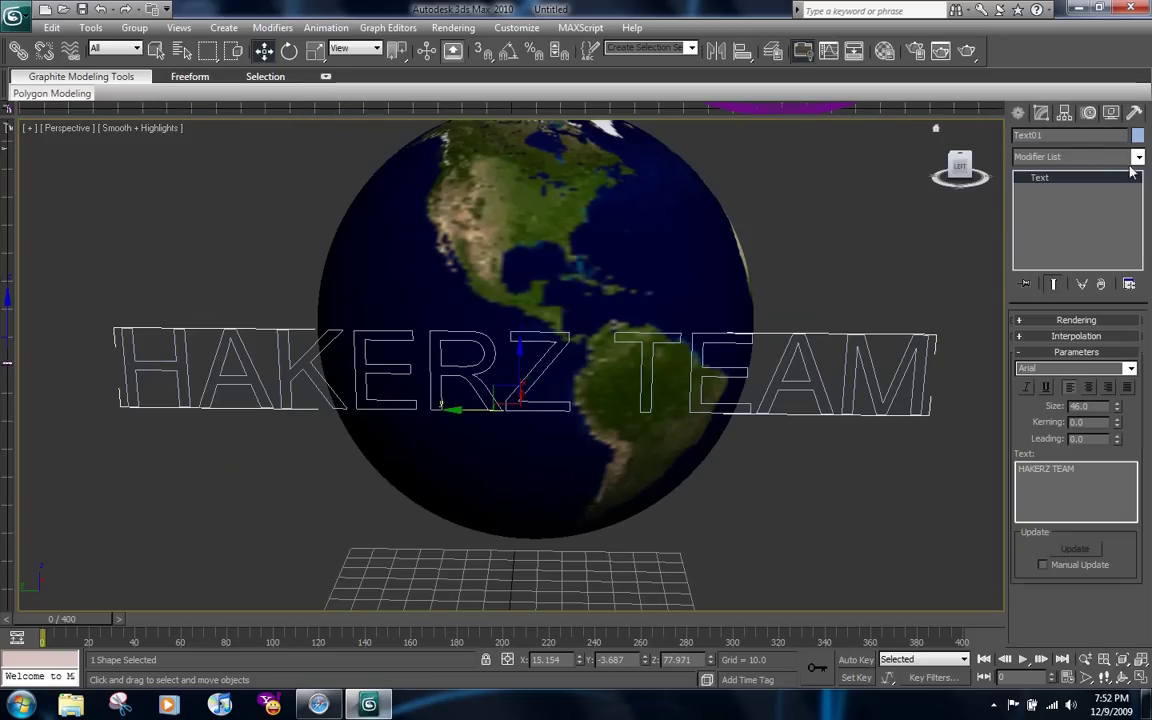
{"action": "left_click", "coordinate": [1138, 158]}
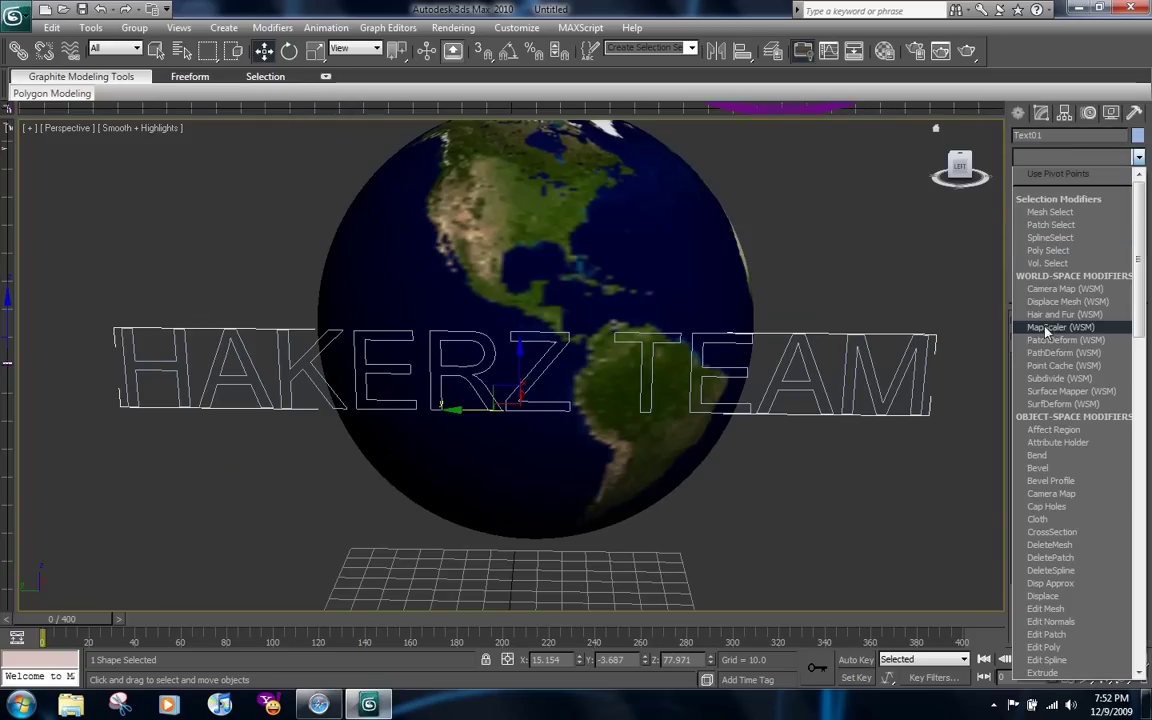
{"action": "left_click", "coordinate": [1038, 467]}
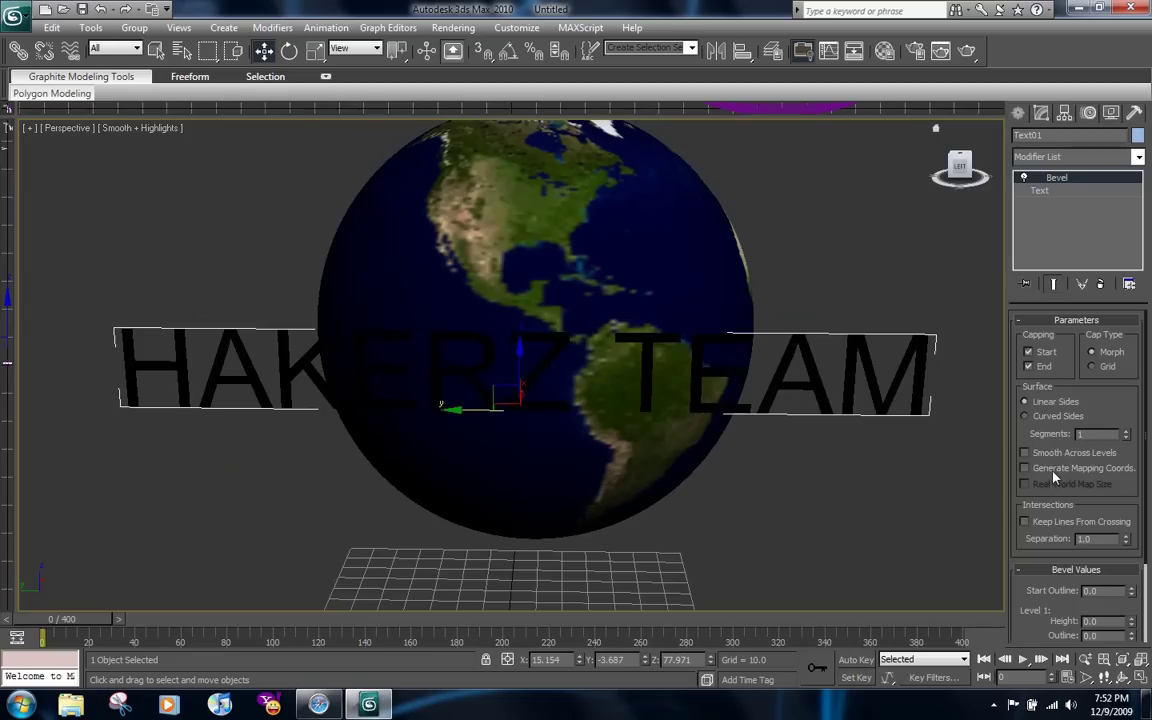
{"action": "scroll", "coordinate": [1142, 538], "scroll_direction": "down", "scroll_amount": 3}
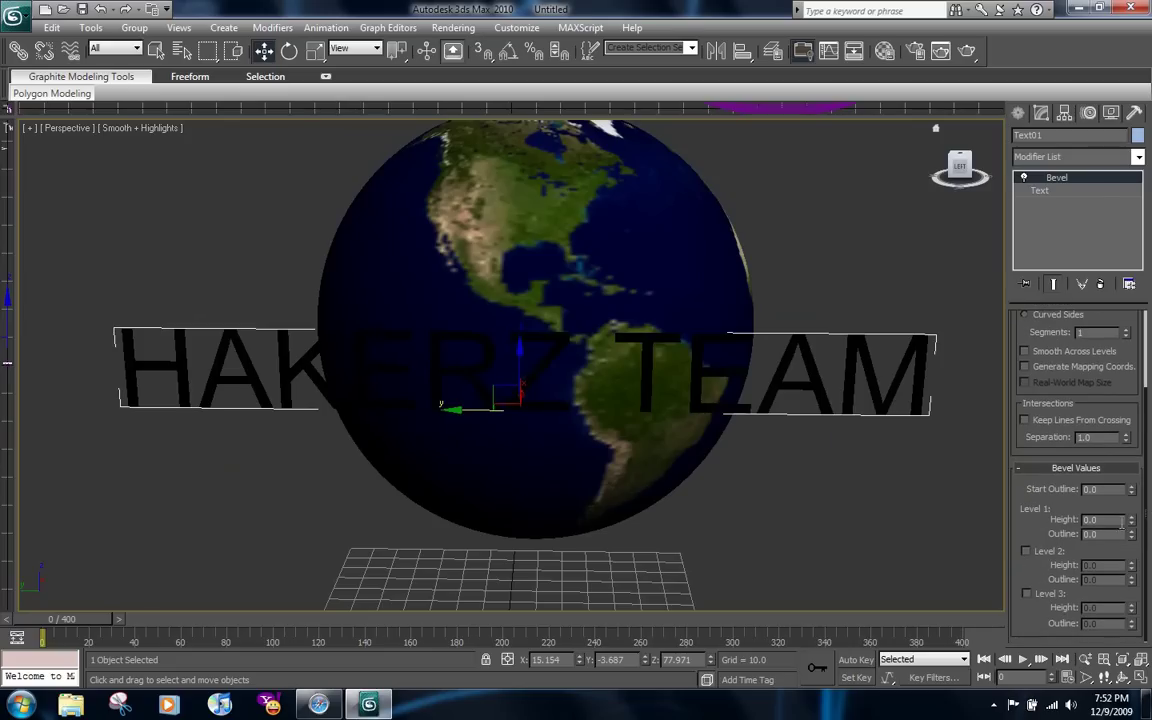
{"action": "left_click_drag", "start_coordinate": [1132, 526], "coordinate": [1132, 494]}
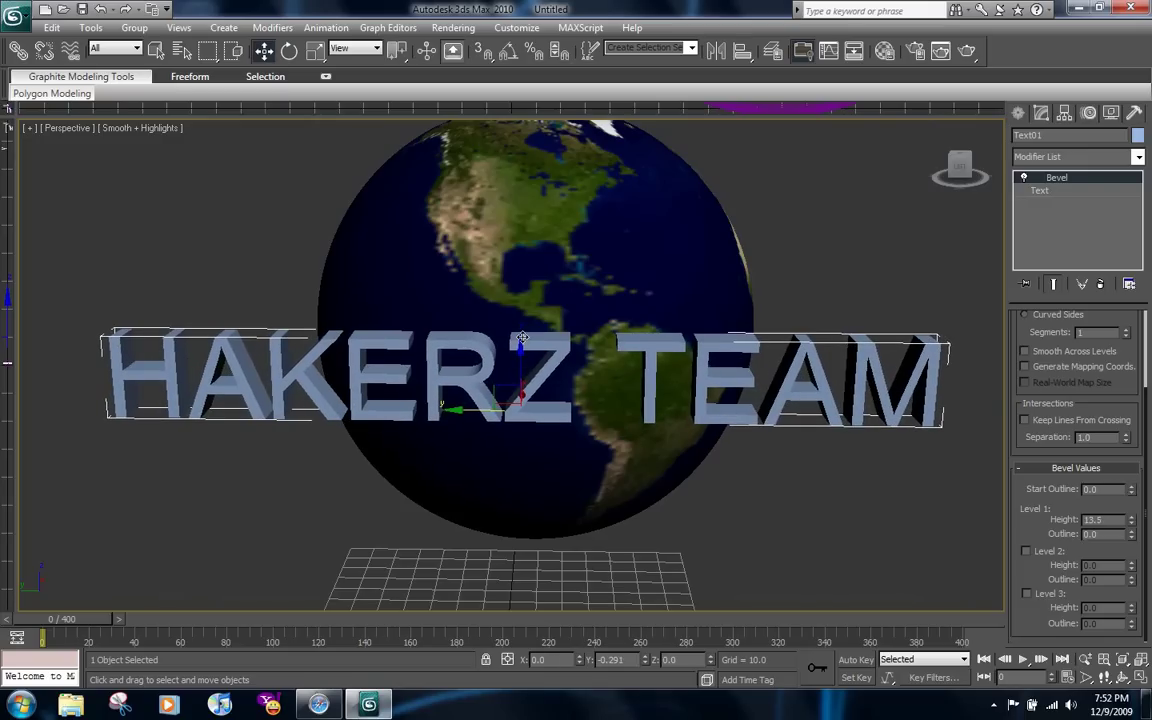
{"action": "left_click_drag", "start_coordinate": [521, 338], "coordinate": [521, 325]}
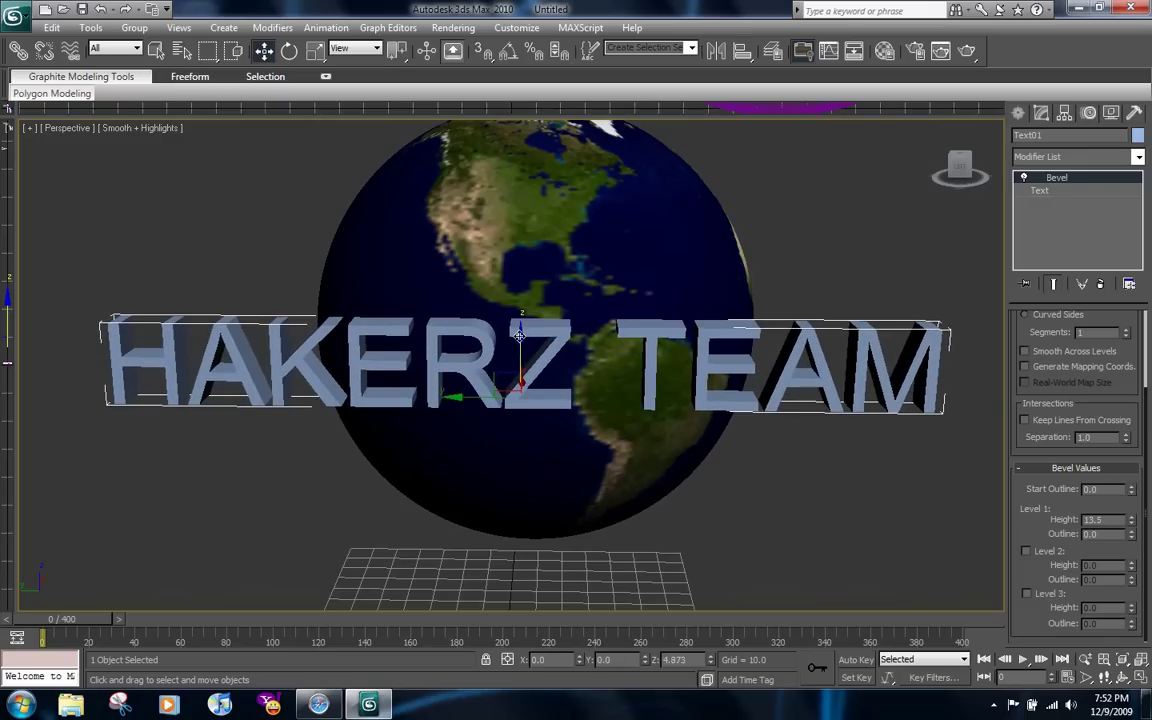
{"action": "left_click", "coordinate": [1025, 551]}
{"action": "mouse_move", "coordinate": [1132, 565]}
{"action": "left_mouse_down"}
{"action": "mouse_move", "coordinate": [1133, 545]}
{"action": "mouse_move", "coordinate": [1133, 580]}
{"action": "left_mouse_up"}
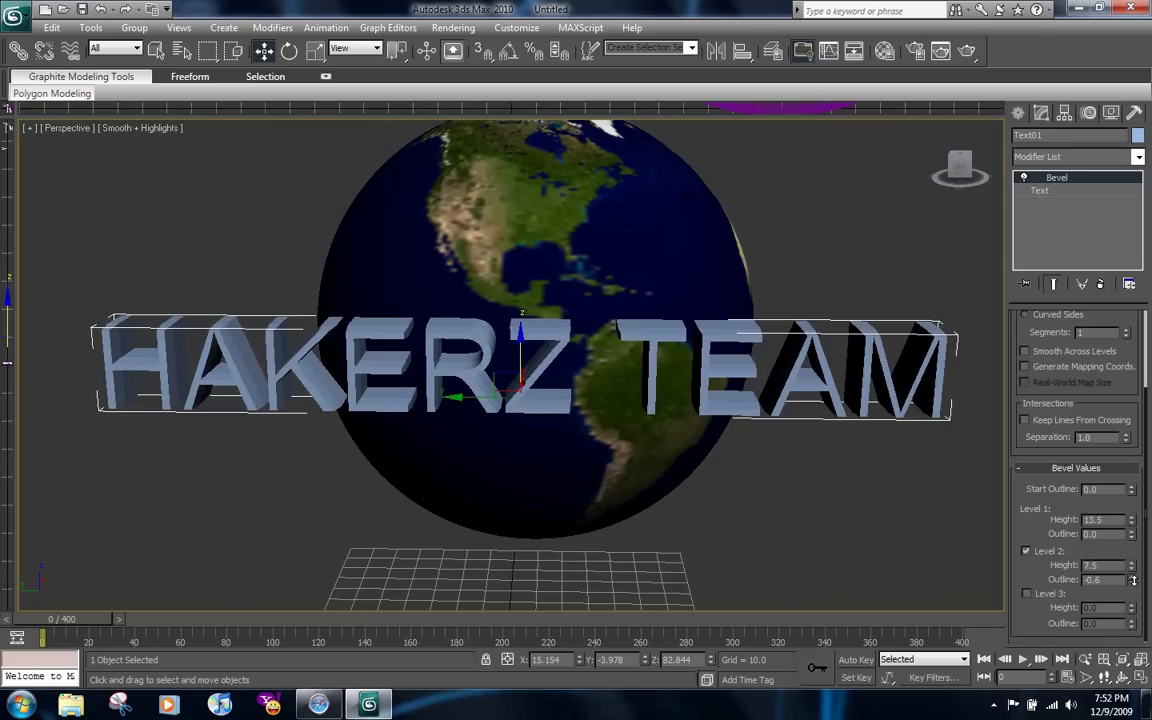
Step: Untick bevel Level 2 and look at the chrome reference image
{"action": "left_click", "coordinate": [1026, 551]}
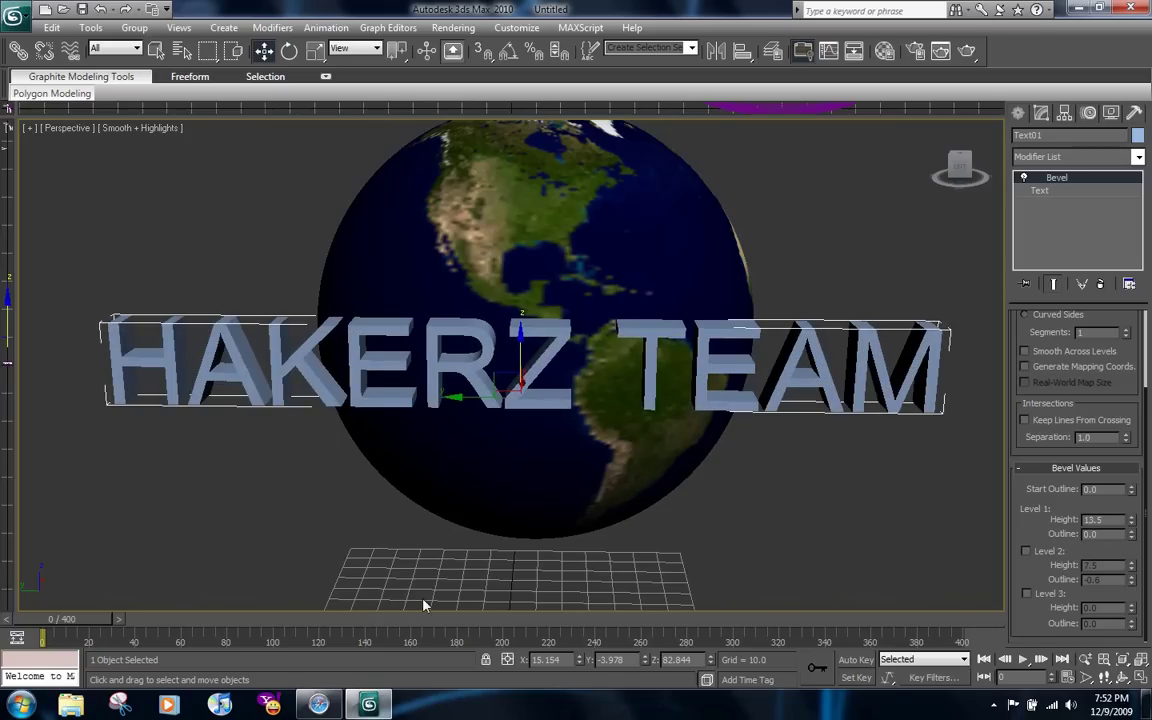
{"action": "mouse_move", "coordinate": [318, 705]}
{"action": "left_click", "coordinate": [311, 602]}
{"action": "left_click_drag", "start_coordinate": [318, 500], "coordinate": [358, 367]}
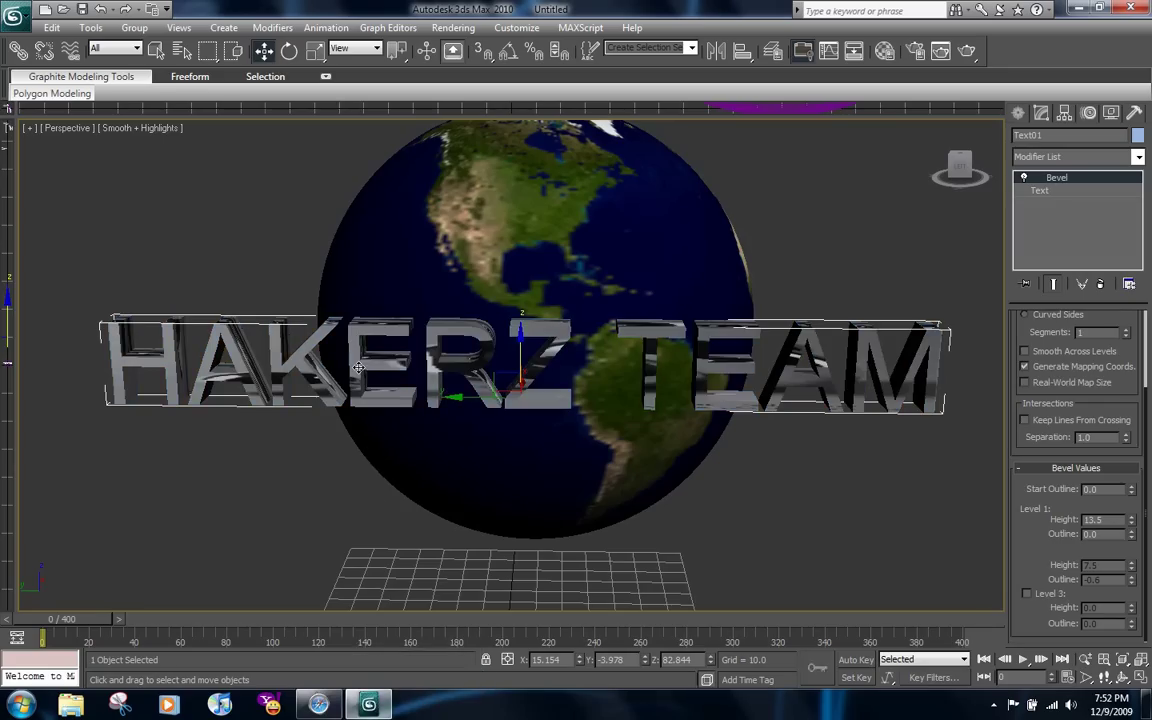
Step: Test-render the beveled text against the starfield, then close the render and the browser
{"action": "left_click", "coordinate": [966, 52]}
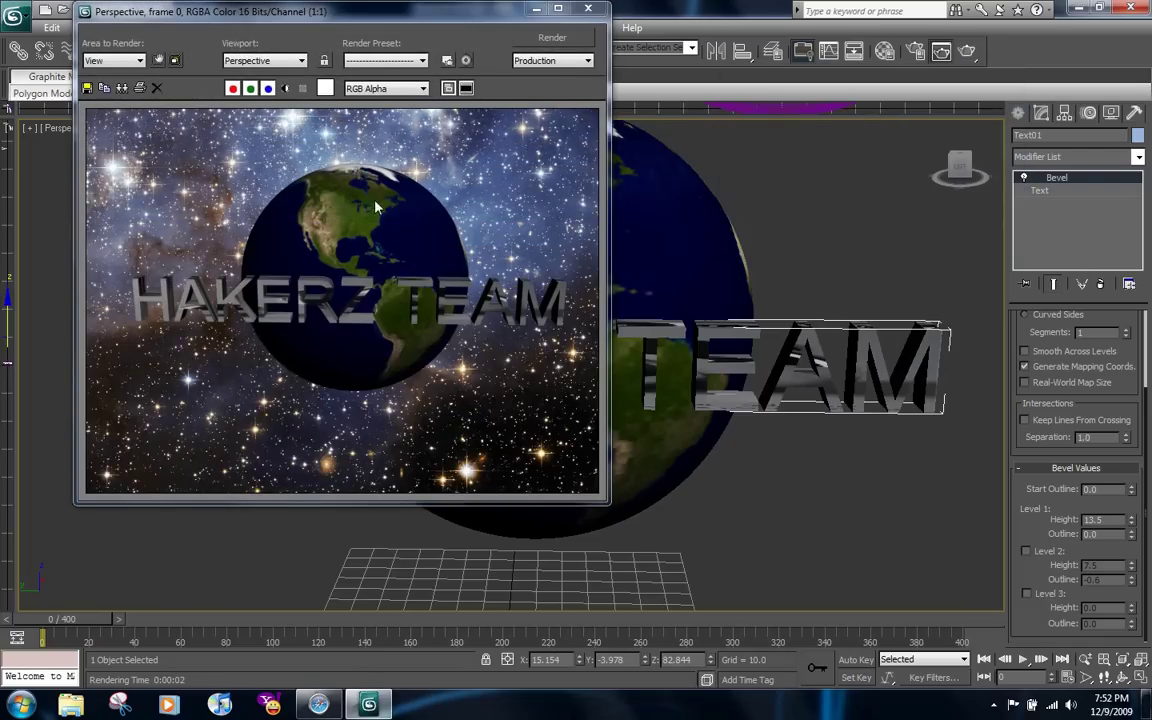
{"action": "left_click", "coordinate": [536, 8]}
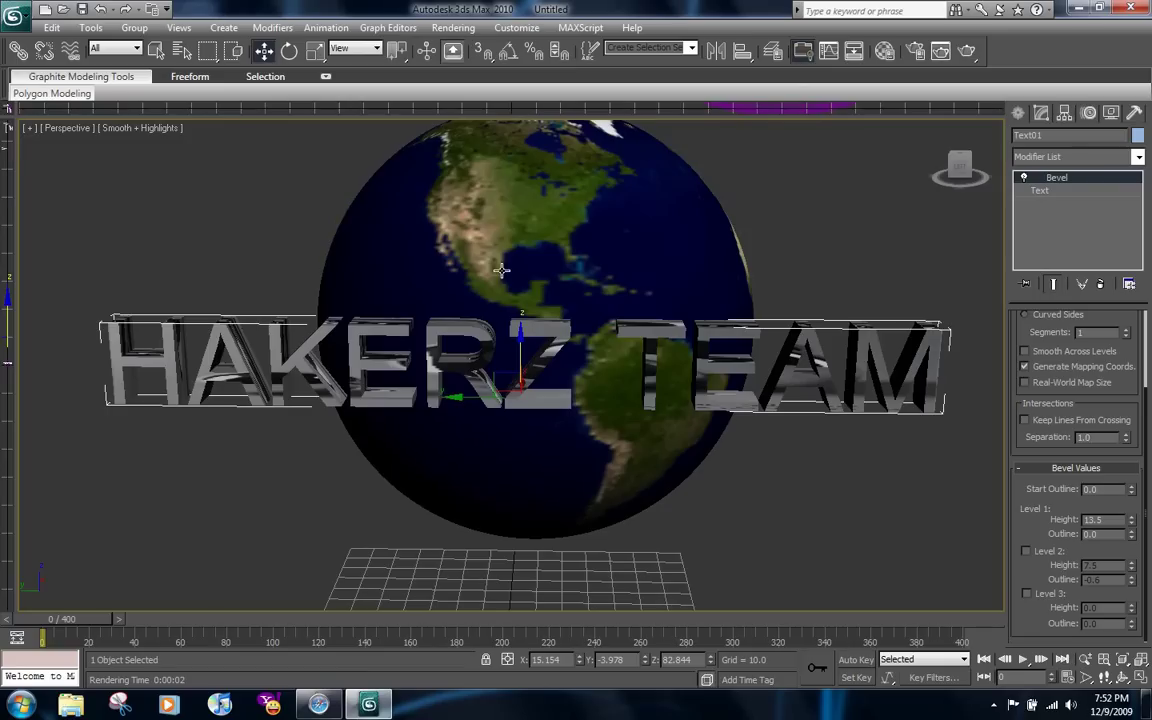
{"action": "left_click", "coordinate": [314, 707]}
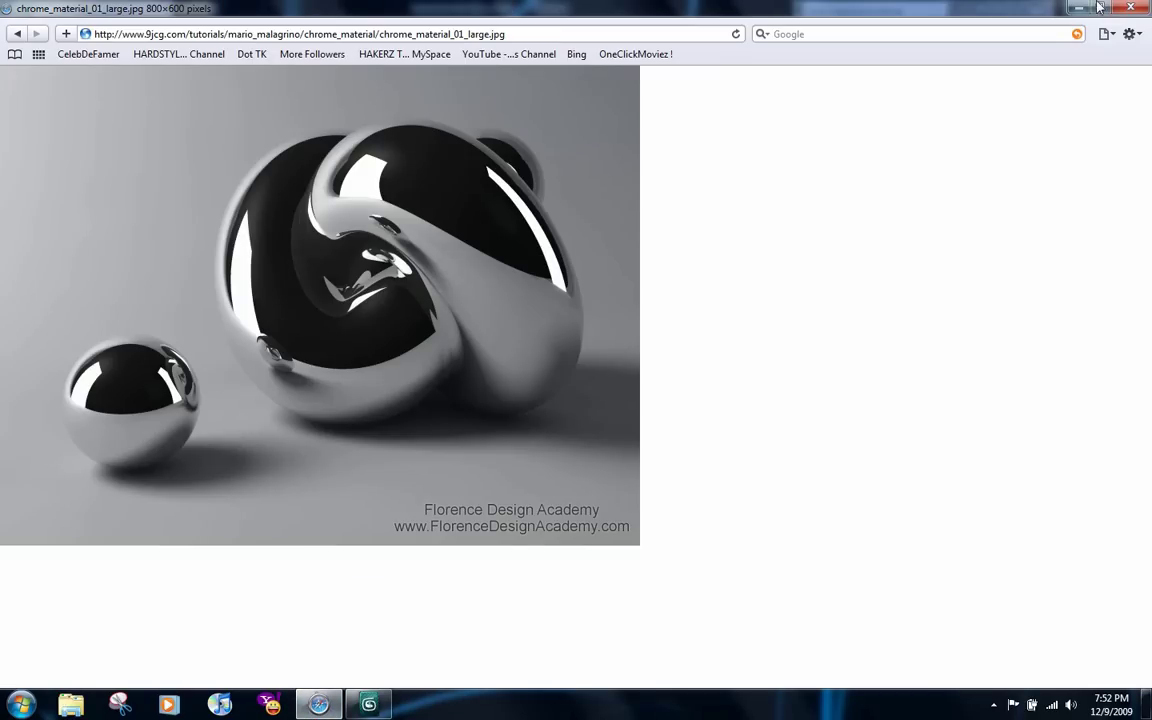
{"action": "key", "text": "ctrl+w"}
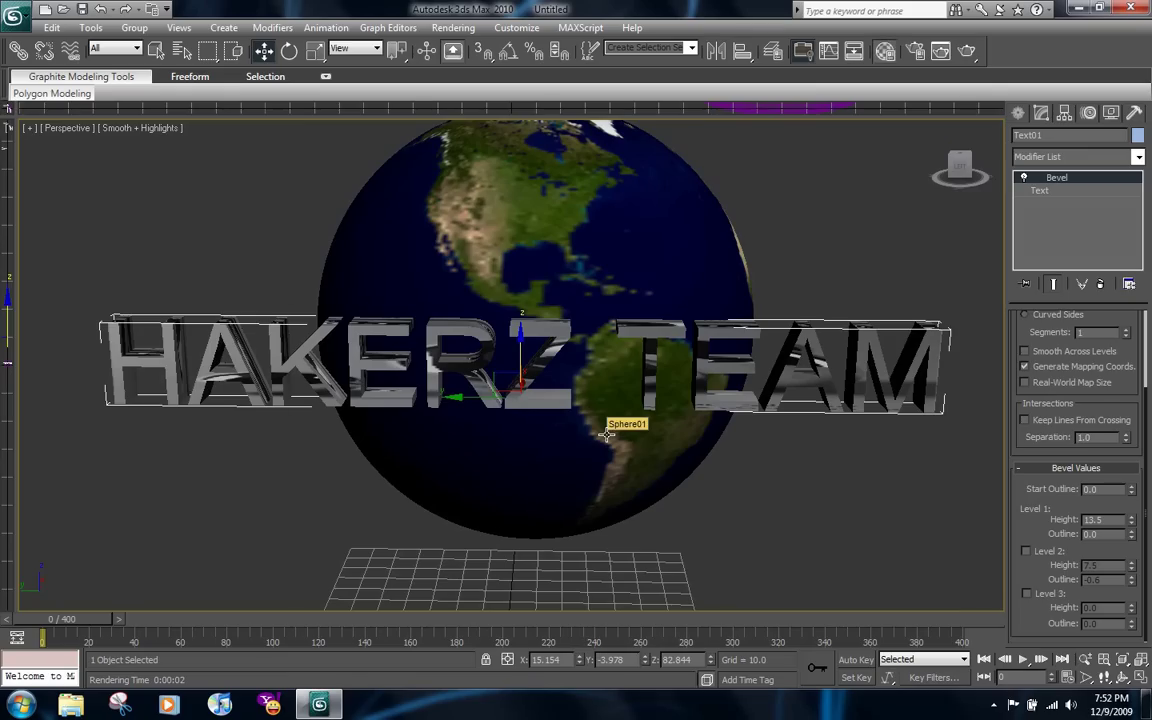
Step: Give the 01 - Default material a fully saturated blue ambient/diffuse colour
{"action": "key", "text": "m"}
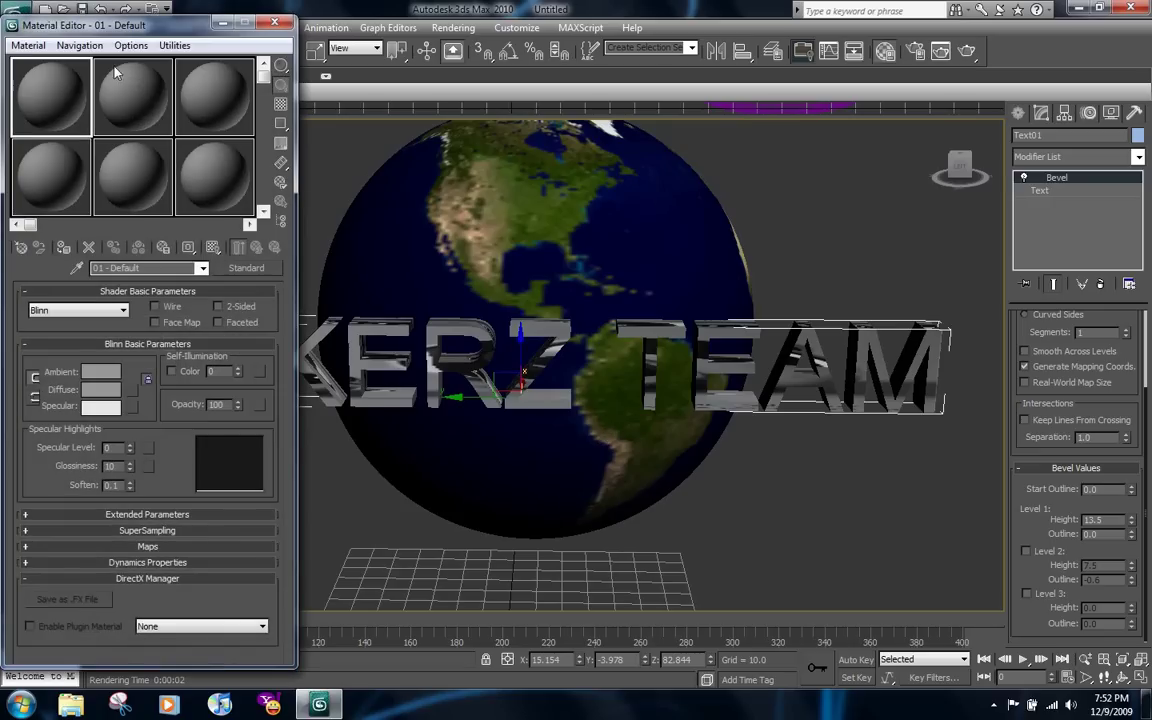
{"action": "left_click", "coordinate": [100, 373]}
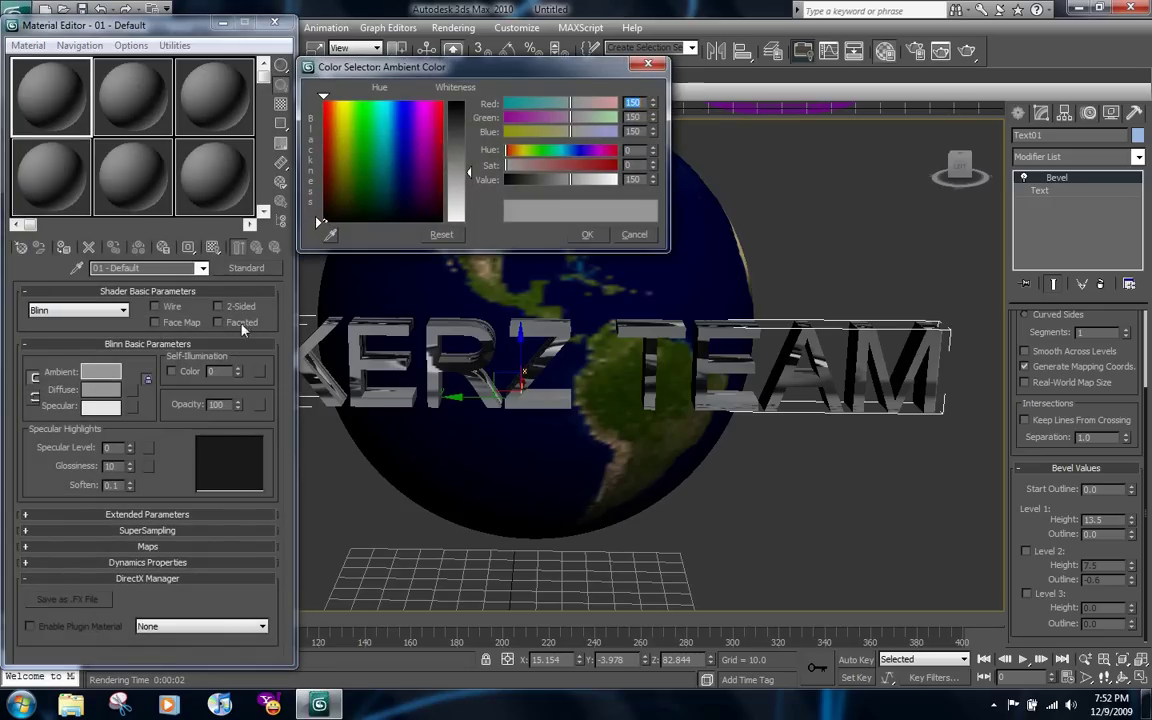
{"action": "left_click", "coordinate": [366, 121]}
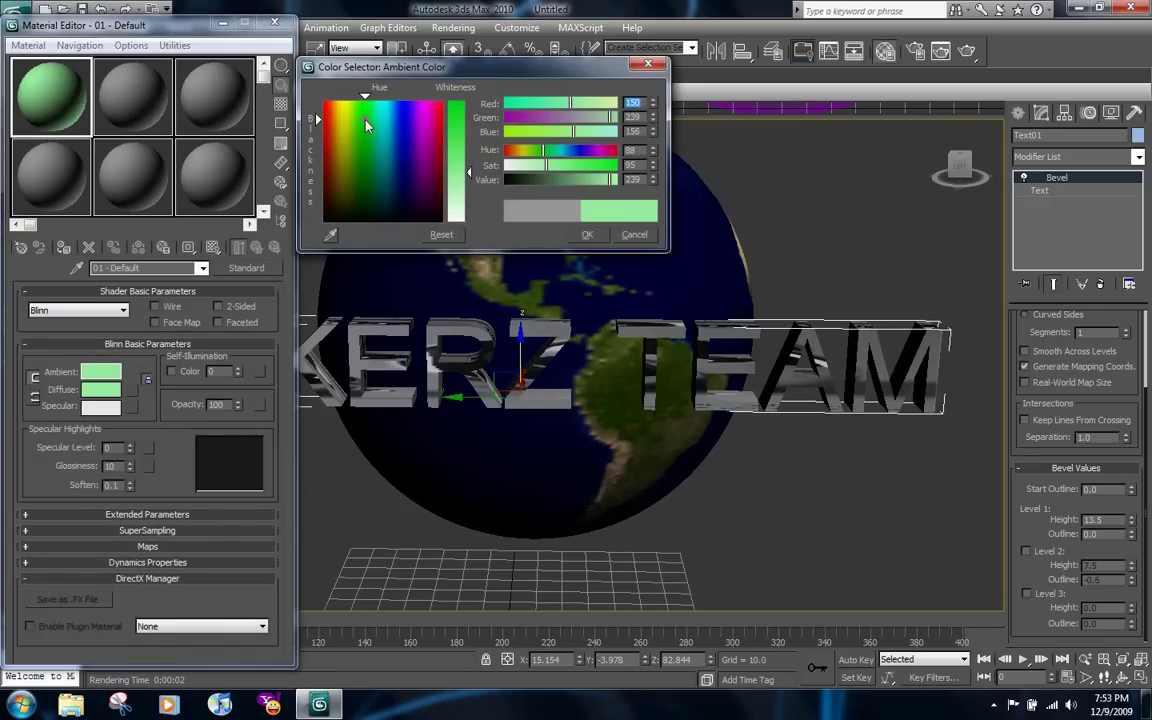
{"action": "left_click_drag", "start_coordinate": [405, 121], "coordinate": [403, 101]}
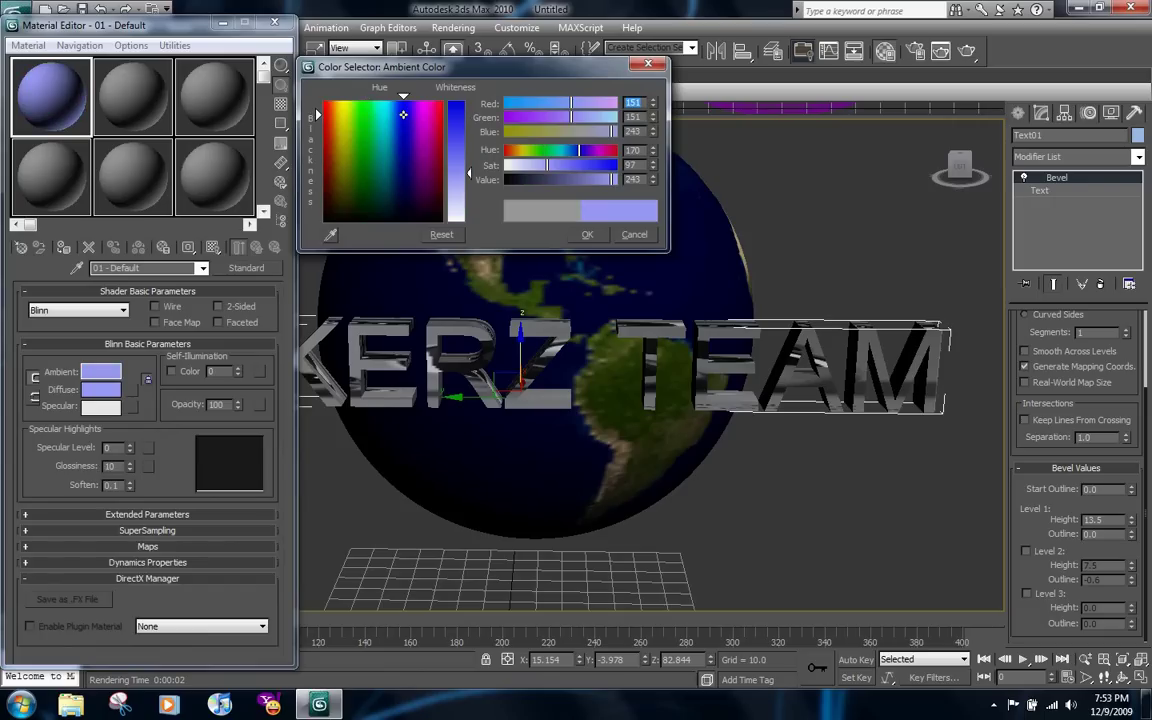
{"action": "left_click_drag", "start_coordinate": [576, 168], "coordinate": [616, 180]}
{"action": "left_click", "coordinate": [587, 234]}
Step: Set the specular colour to white and Specular Level to 12
{"action": "left_click", "coordinate": [110, 407]}
{"action": "left_click", "coordinate": [587, 234]}
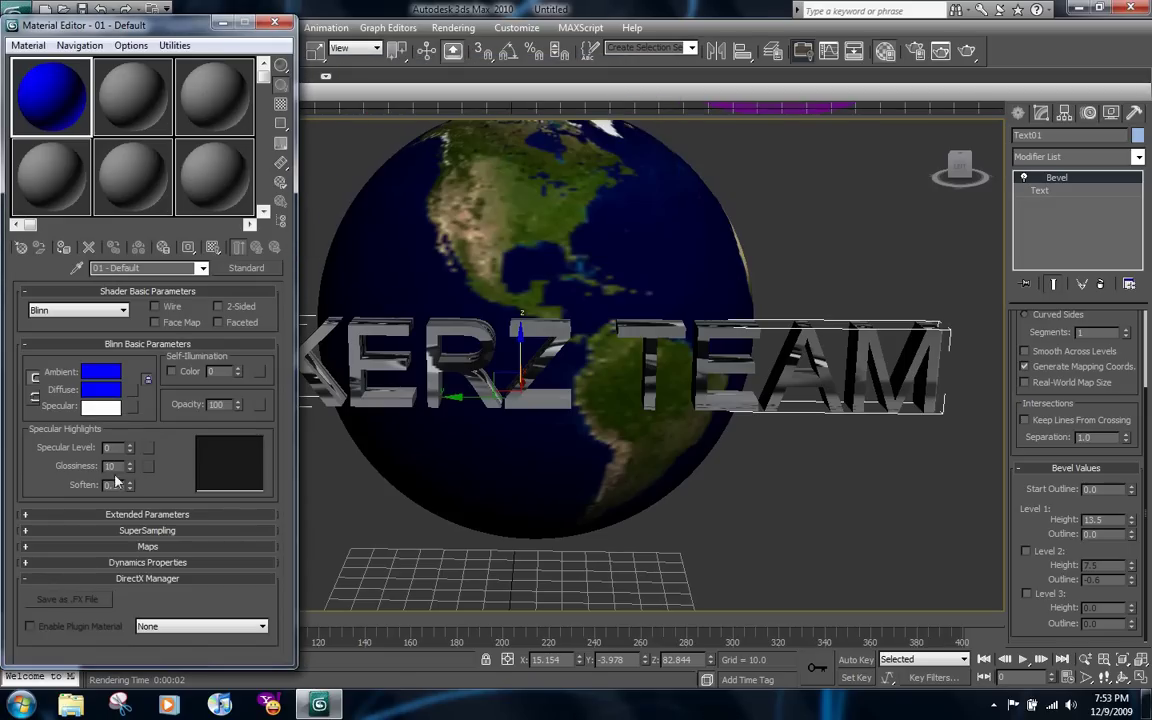
{"action": "left_click_drag", "start_coordinate": [130, 448], "coordinate": [132, 434]}
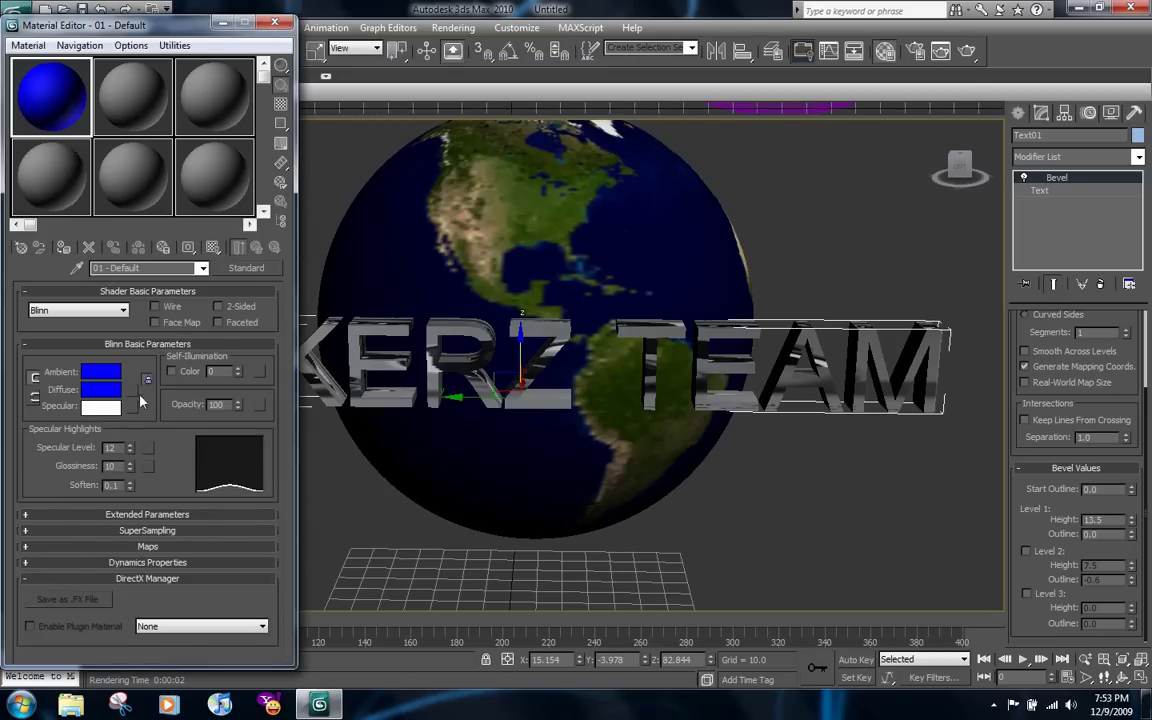